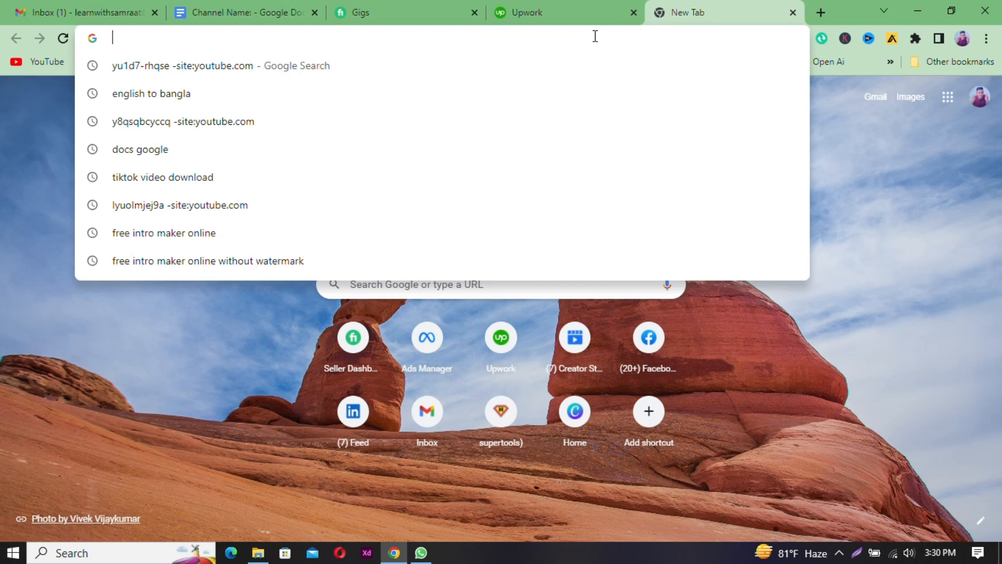
Open the YouTube home page in the new browser tab
text(you)
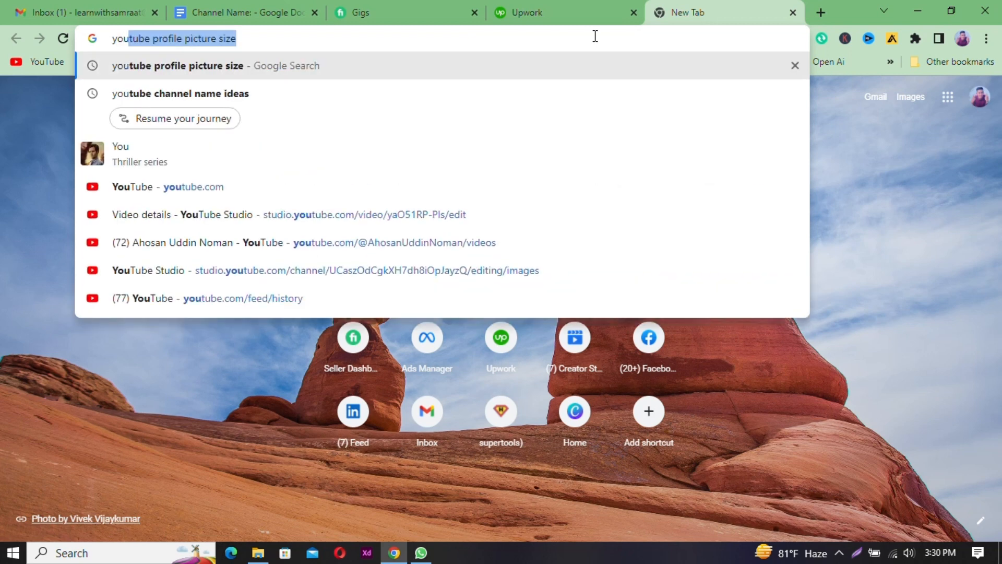
click(21, 128)
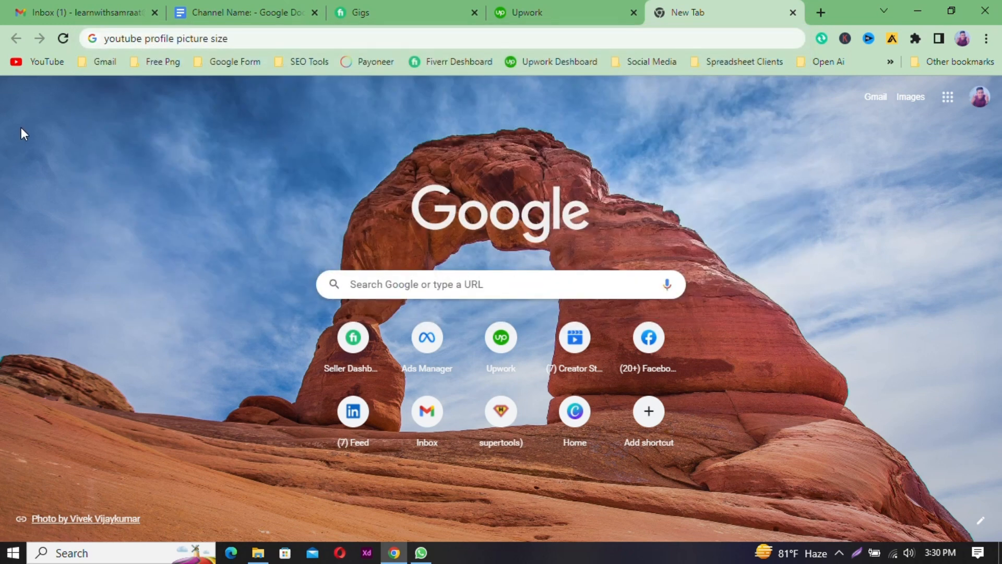
click(44, 64)
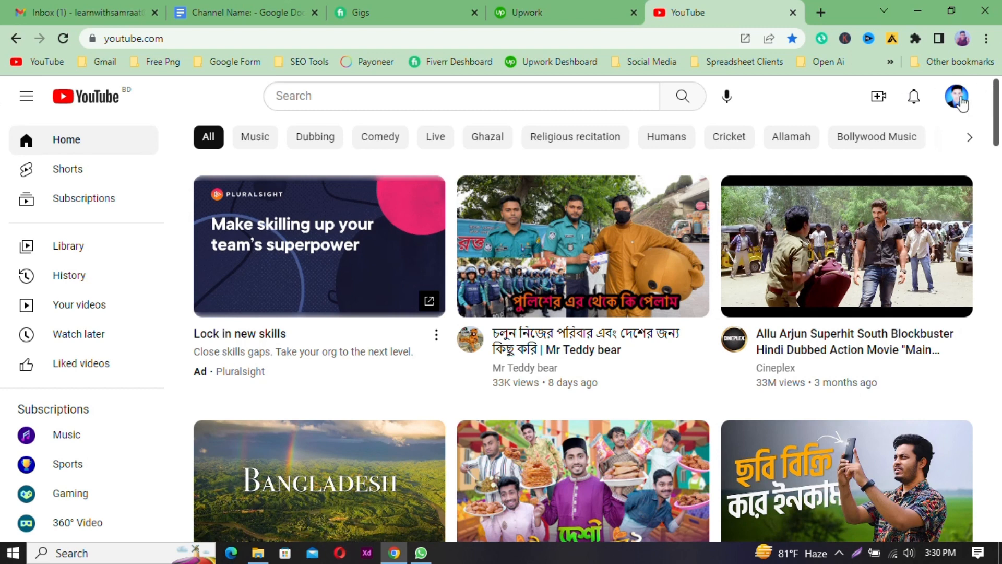
Open the YouTube account settings and start creating a new channel
click(960, 99)
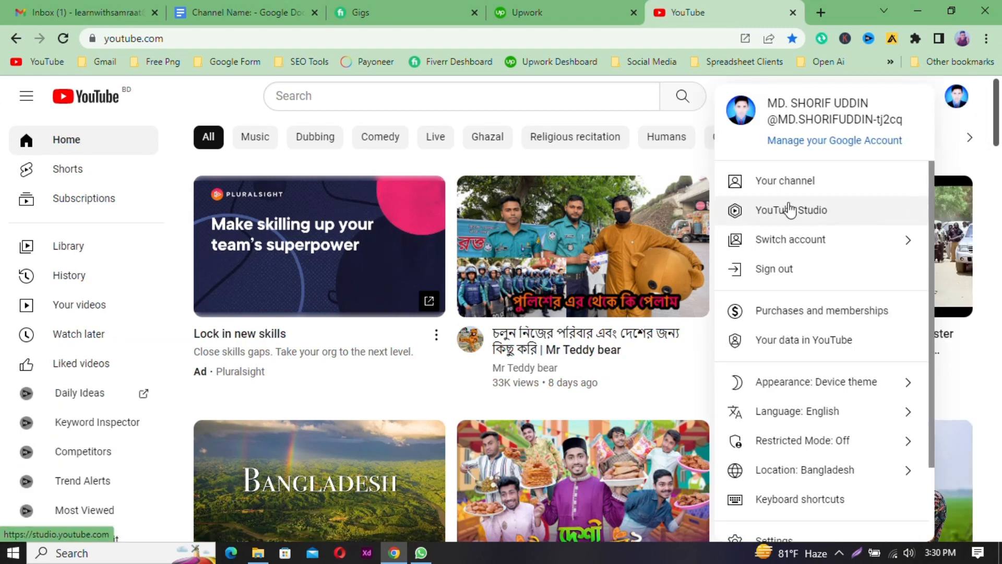
scroll(799, 209, down, 2)
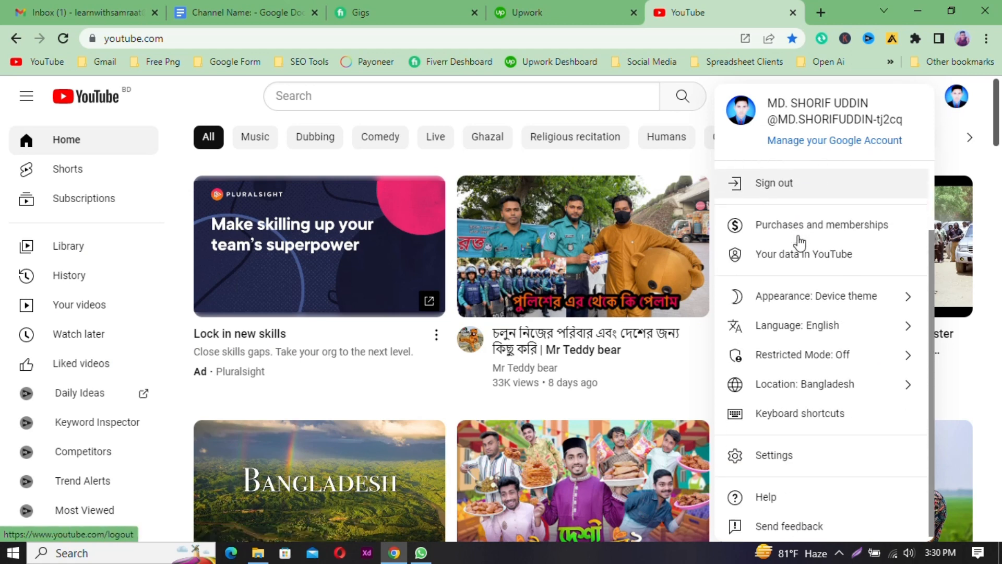
scroll(798, 235, up, 2)
scroll(789, 287, down, 2)
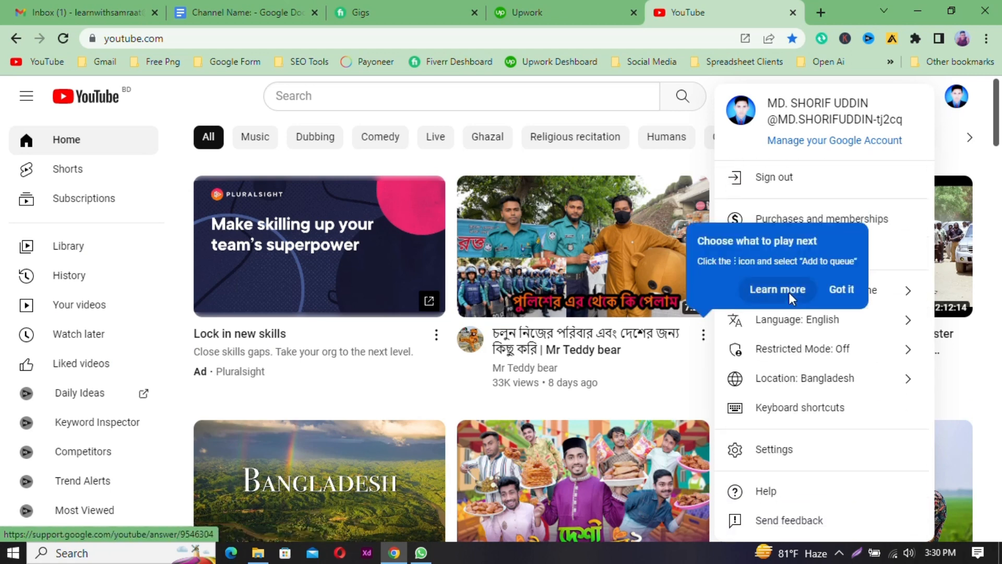
click(788, 452)
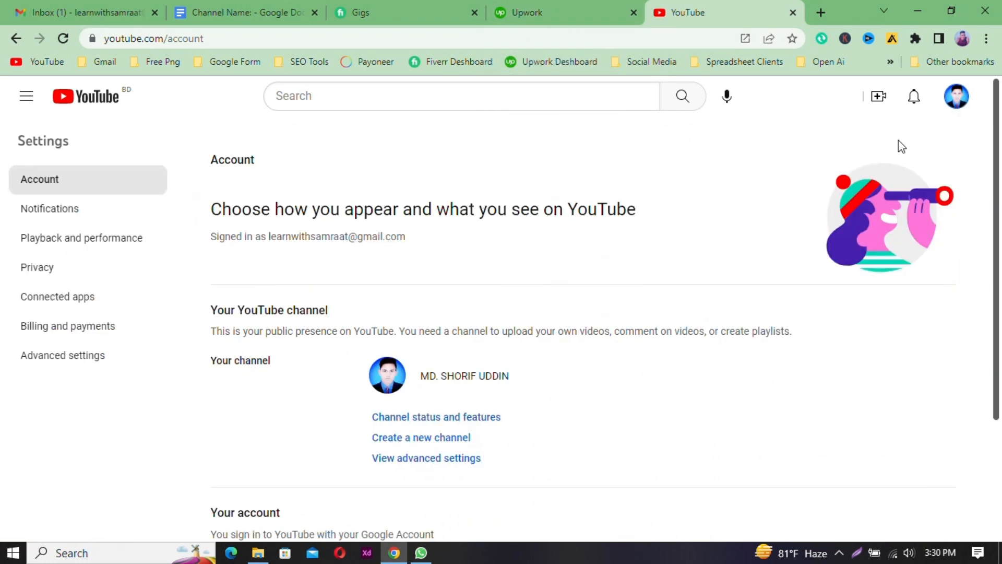
scroll(680, 221, down, 3)
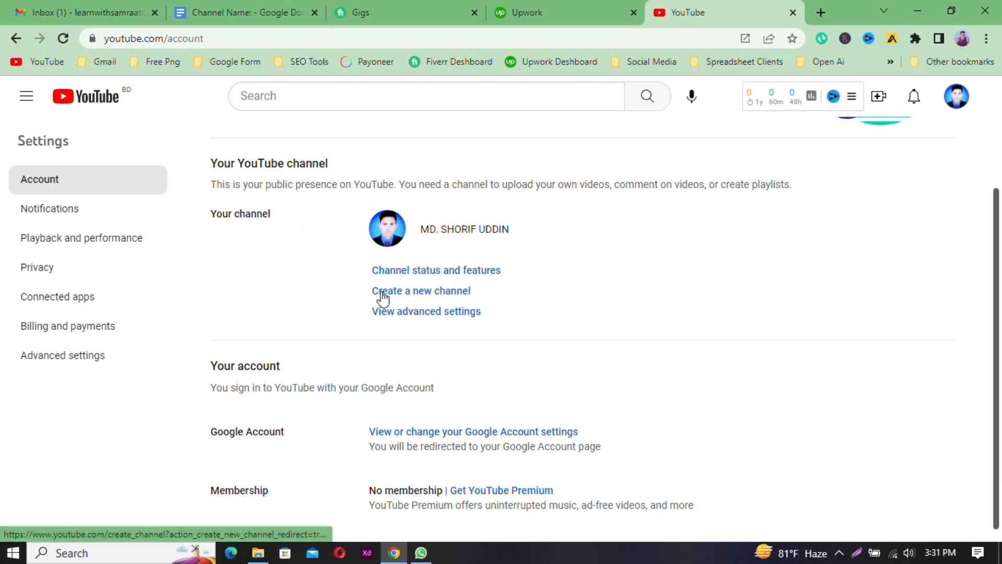
click(413, 297)
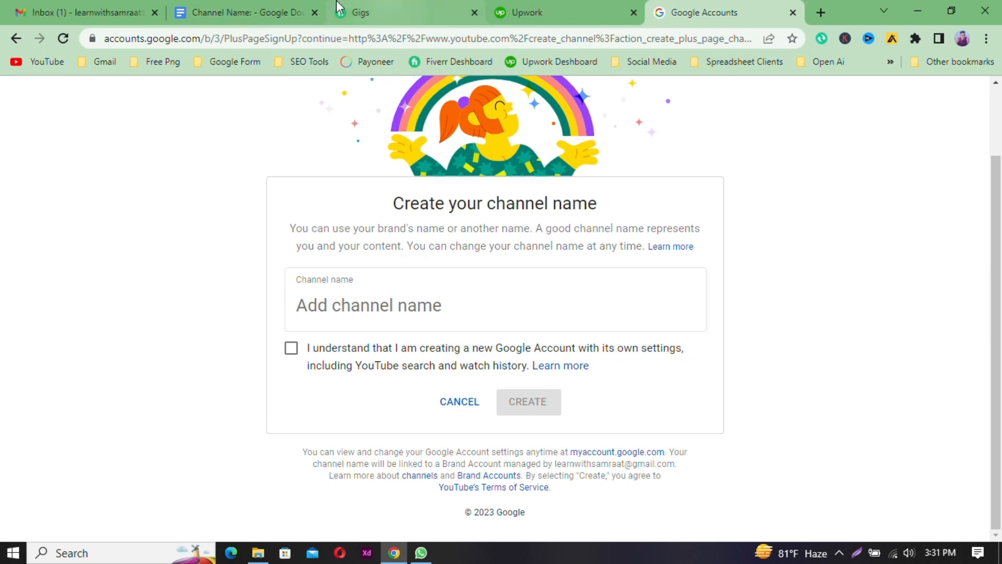
Create the channel as "Learn With Samraat", copying the name from the Google Docs notes and accepting the new Google Account statement
click(245, 7)
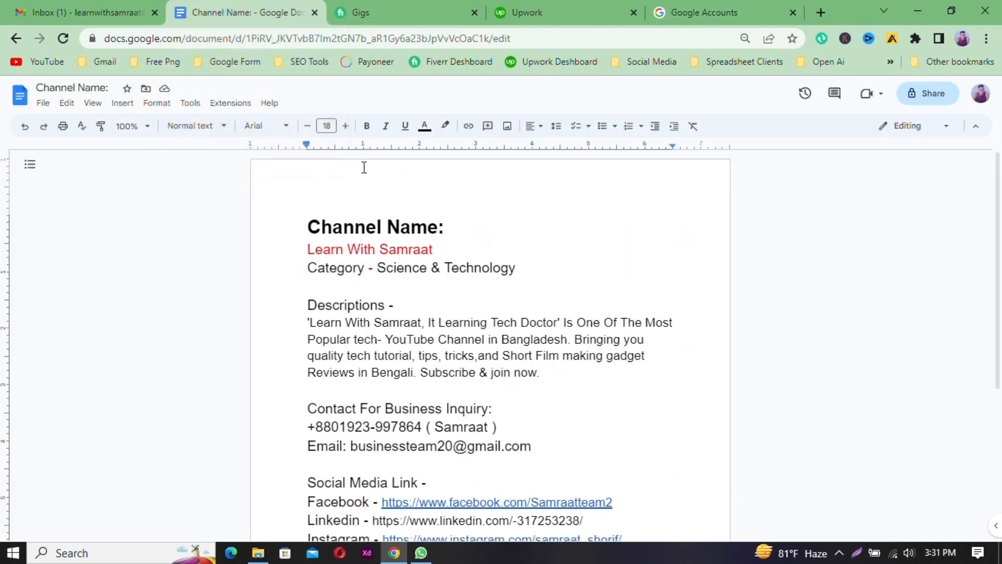
drag(433, 249, 297, 244)
key(ctrl+c)
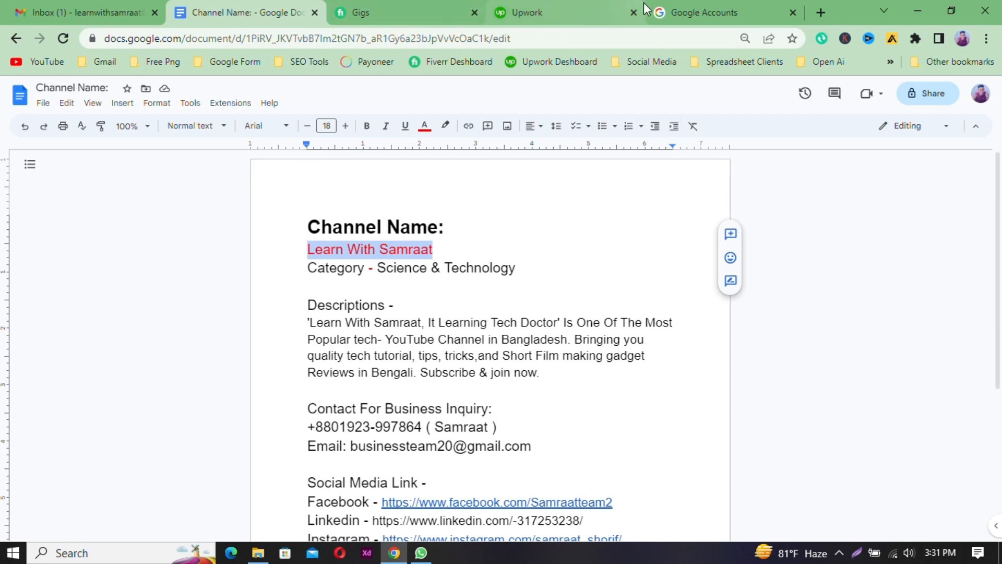
click(679, 12)
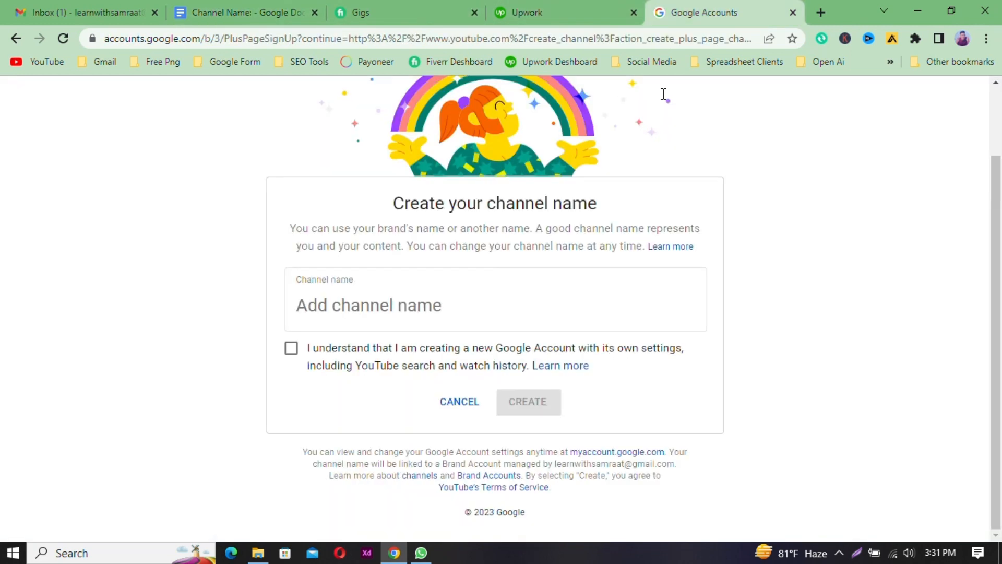
click(422, 309)
key(ctrl+v)
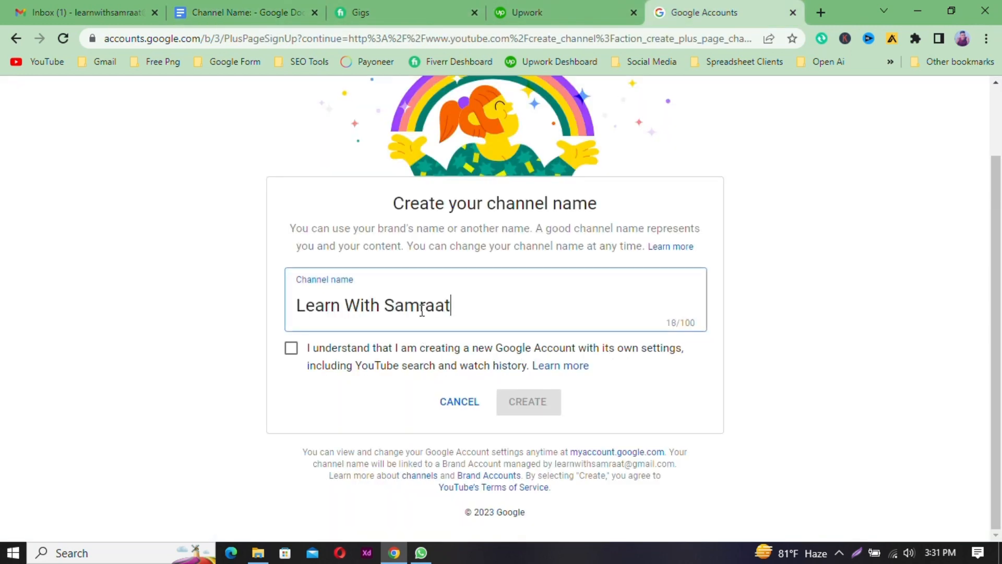
click(291, 348)
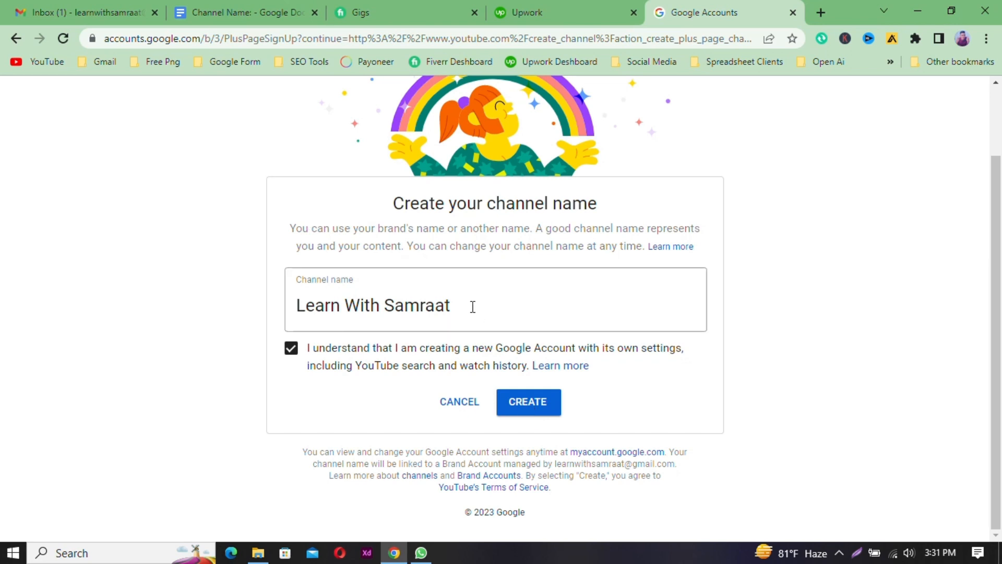
click(539, 408)
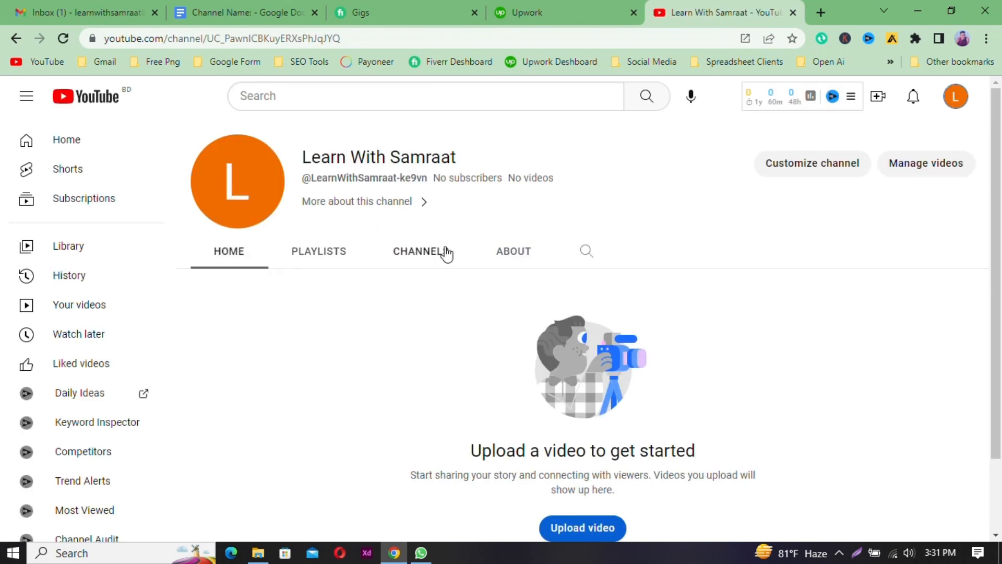
Open the new channel's customization in YouTube Studio, dismiss the welcome message and show the branding options
click(852, 168)
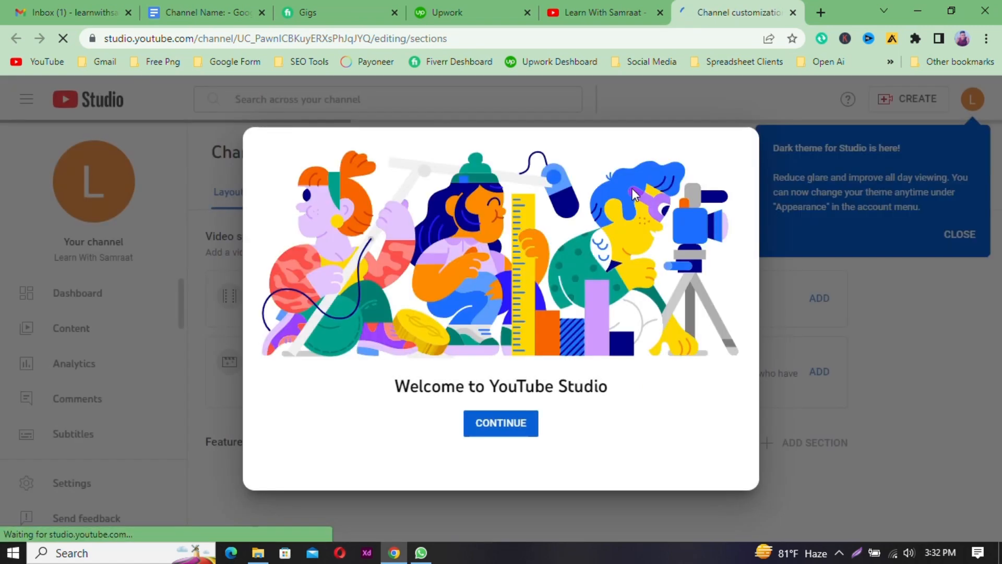
click(516, 428)
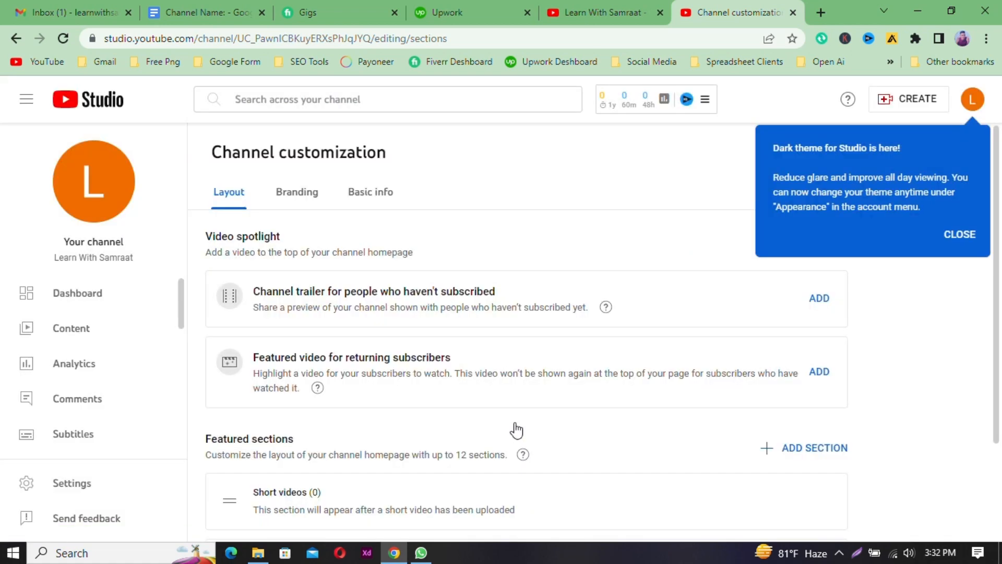
click(291, 198)
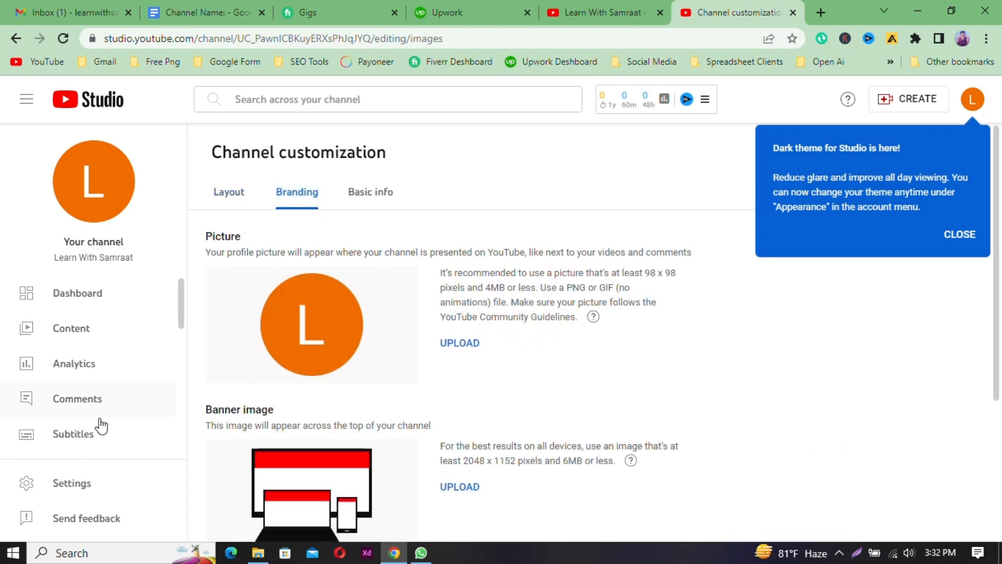
Set the country of residence to Bangladesh in the channel's basic settings
click(76, 491)
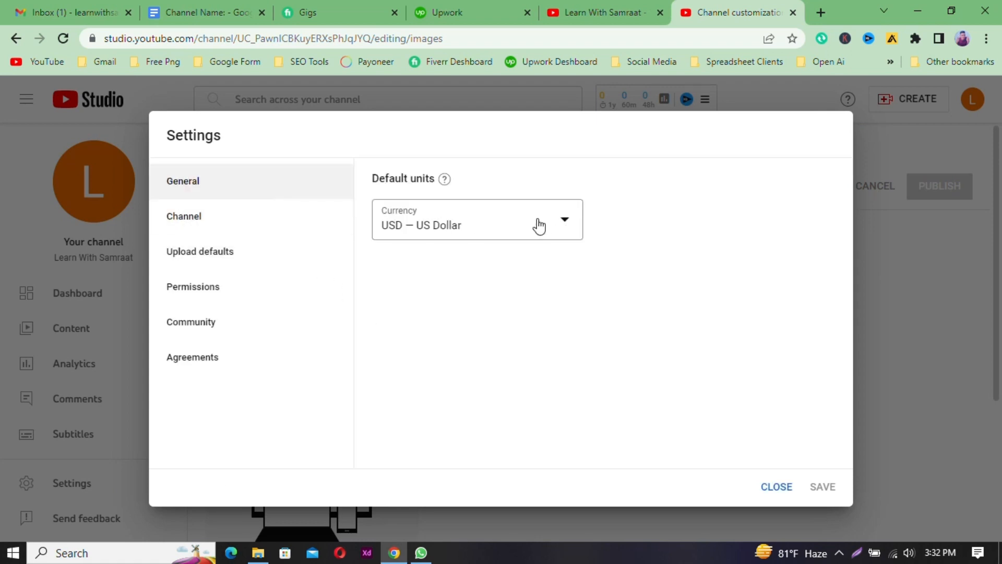
click(181, 219)
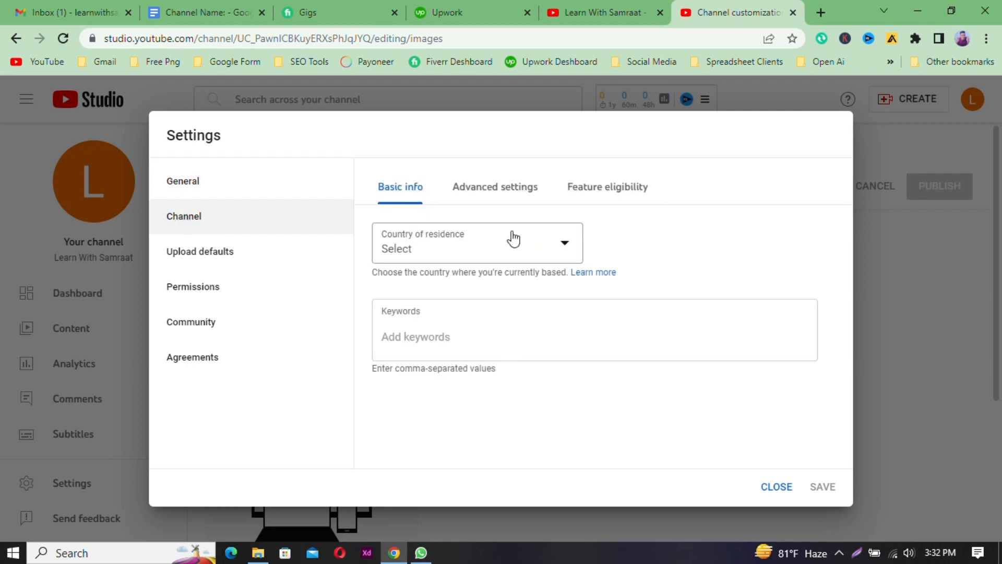
click(559, 249)
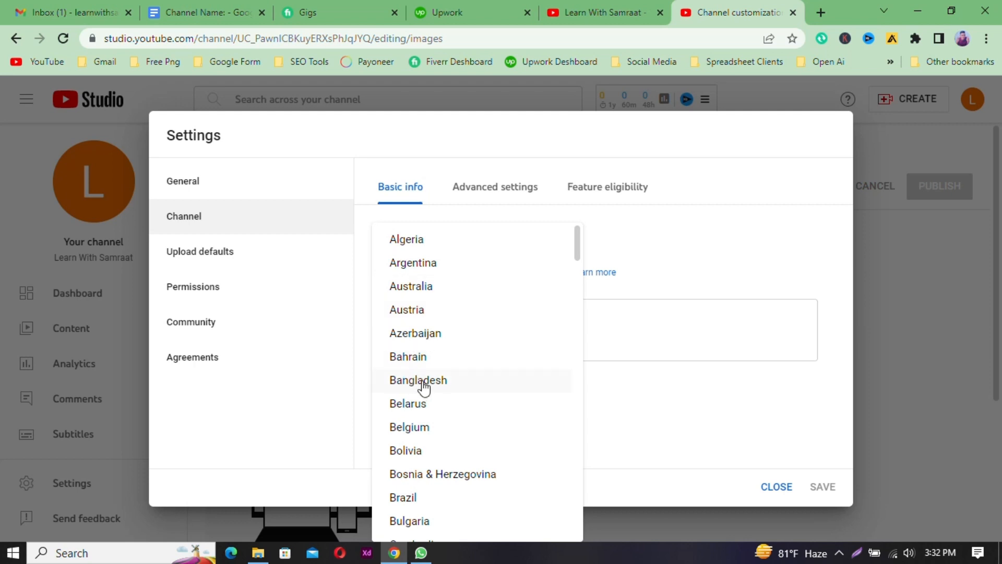
click(420, 381)
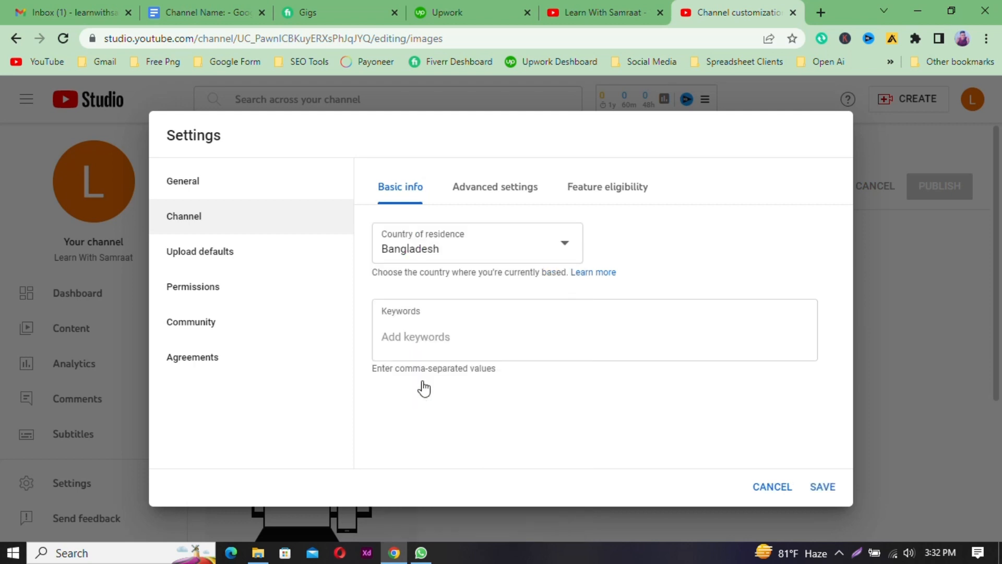
Add the channel keywords "tech" and "seo" and check the keyword character count
click(427, 335)
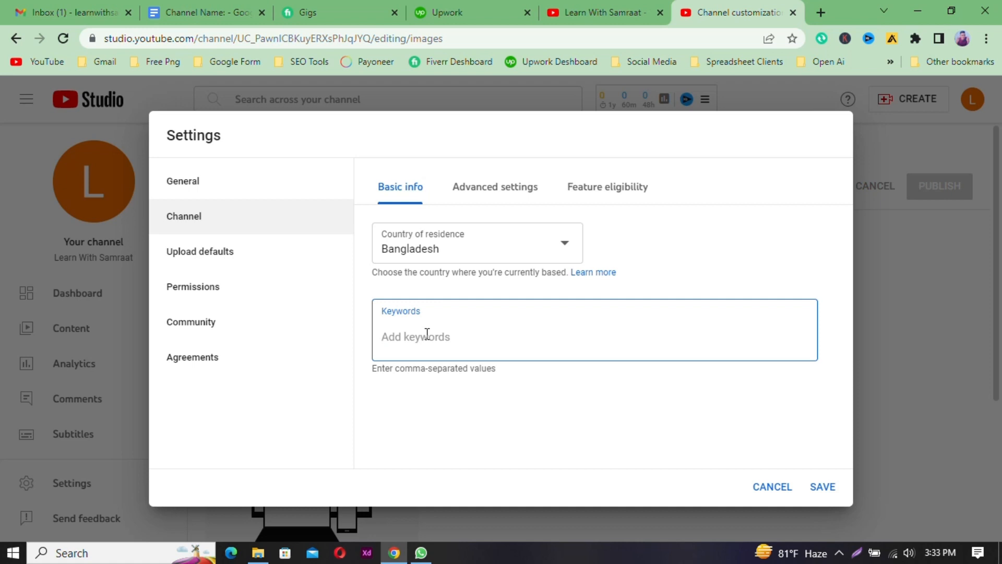
text(tech)
key(Return)
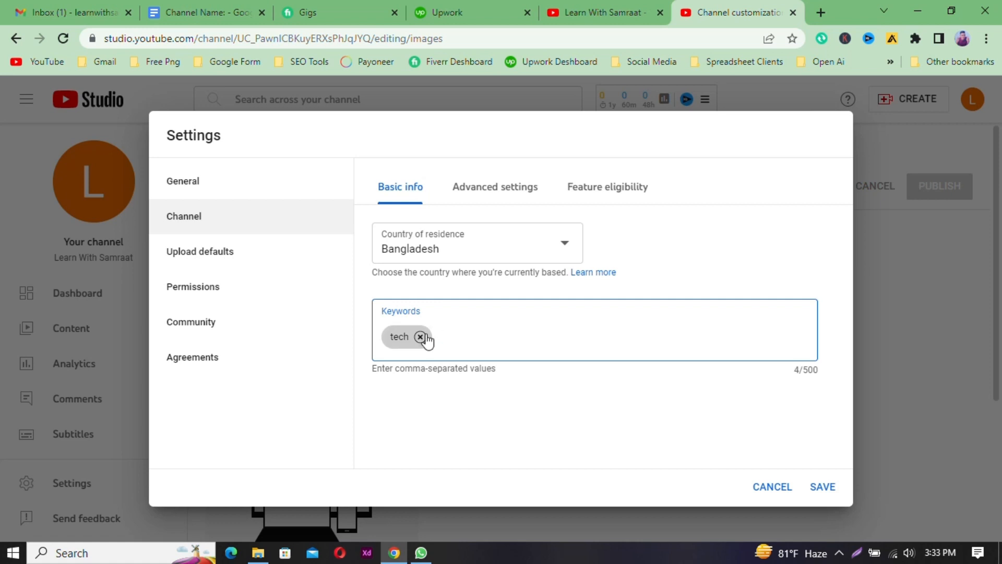
text(seo)
key(Return)
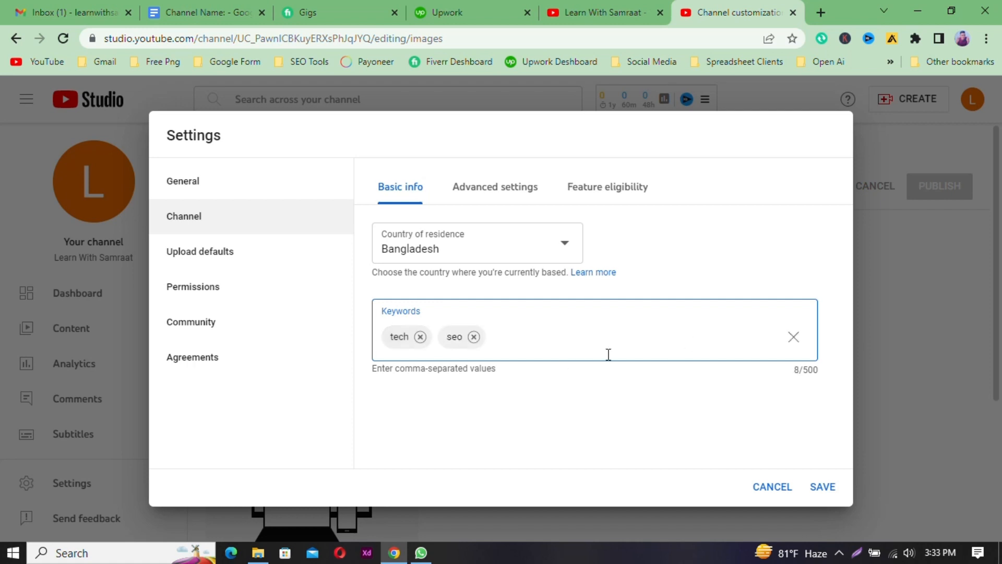
click(822, 372)
drag(763, 377, 802, 374)
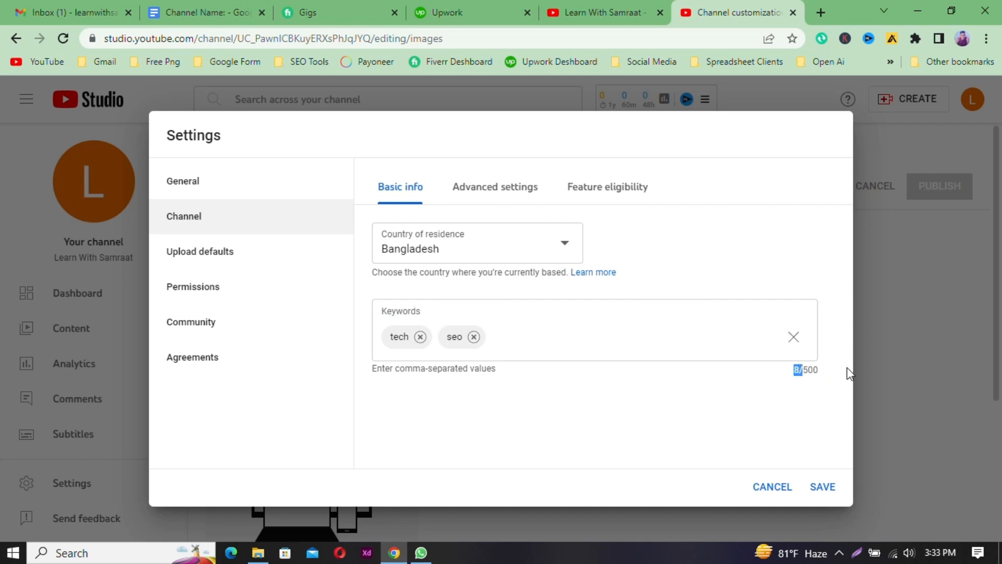
Set the channel's audience to not made for kids in the advanced settings
click(488, 188)
scroll(466, 327, down, 1)
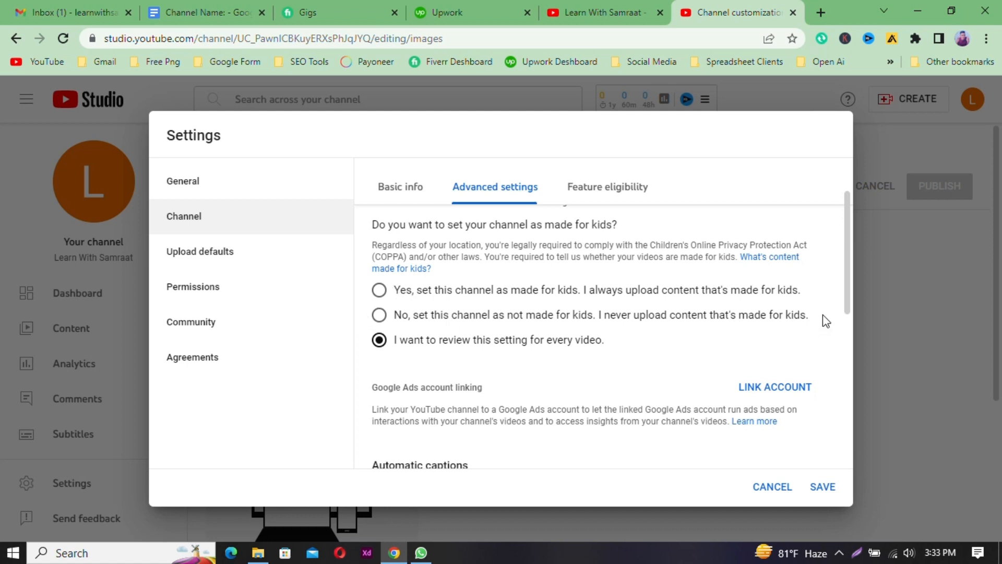
drag(824, 316, 396, 318)
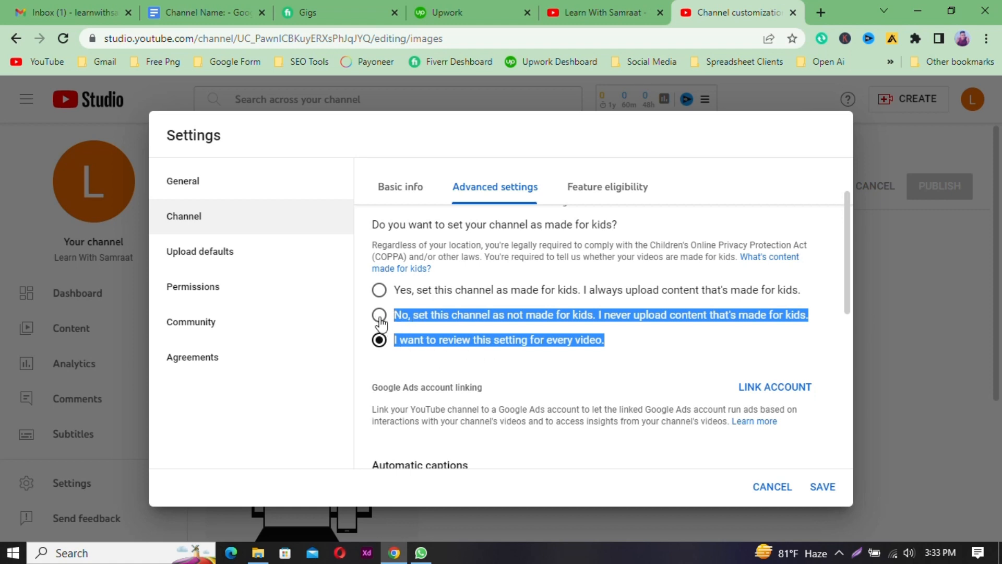
click(379, 315)
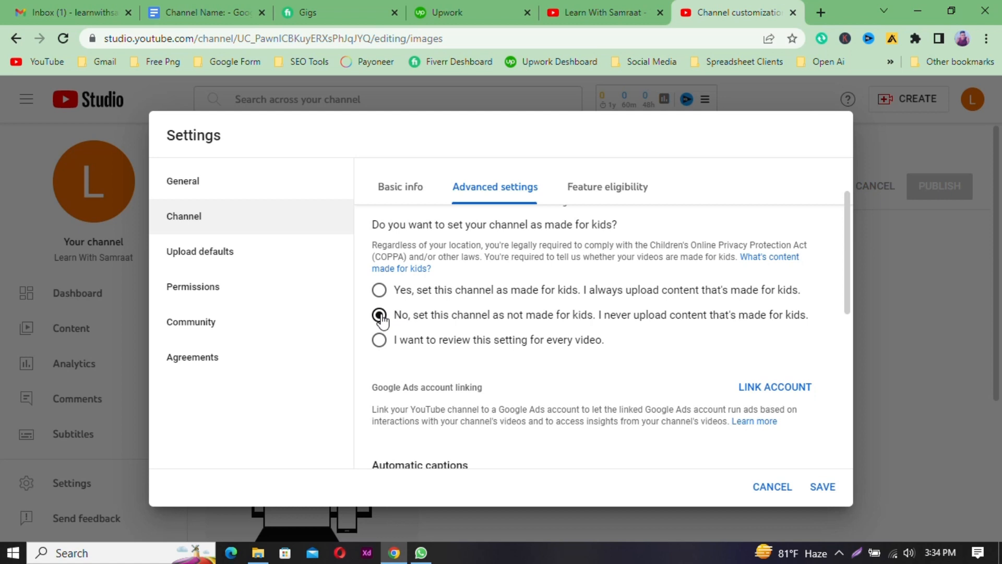
Review the remaining advanced channel settings, including ads account linking, automatic captions, advertisements and clips
scroll(620, 344, down, 3)
scroll(567, 342, up, 2)
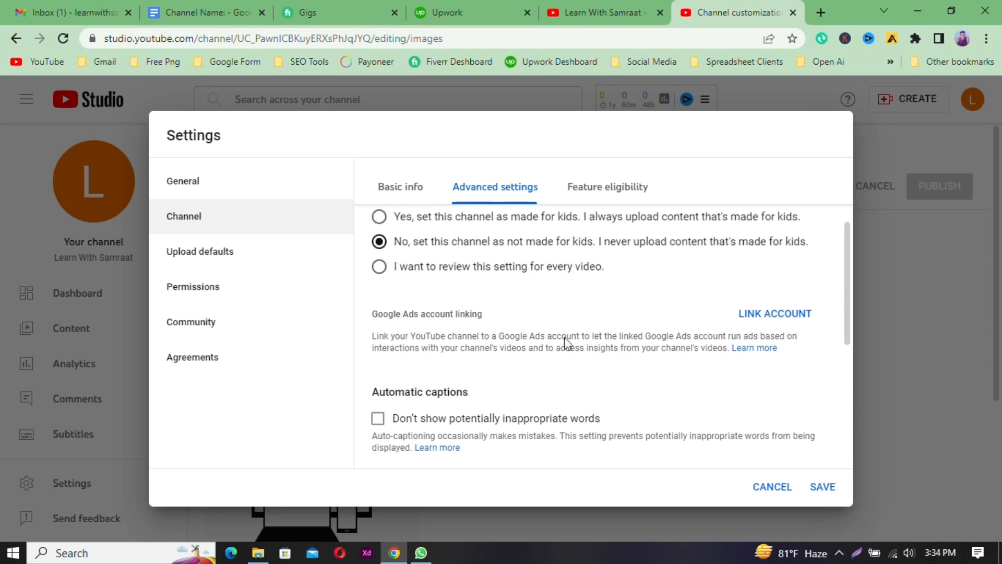
scroll(461, 322, down, 3)
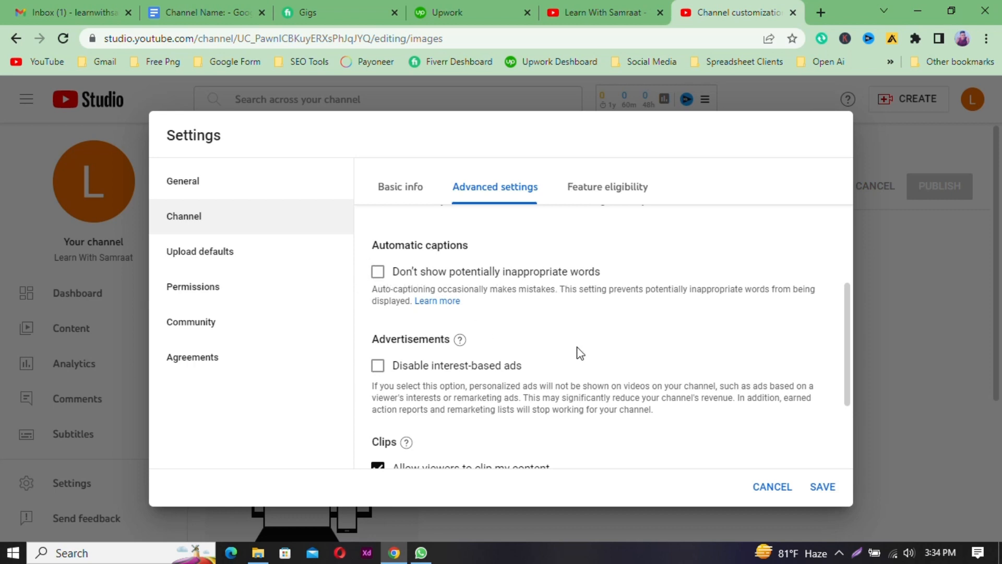
scroll(578, 351, down, 3)
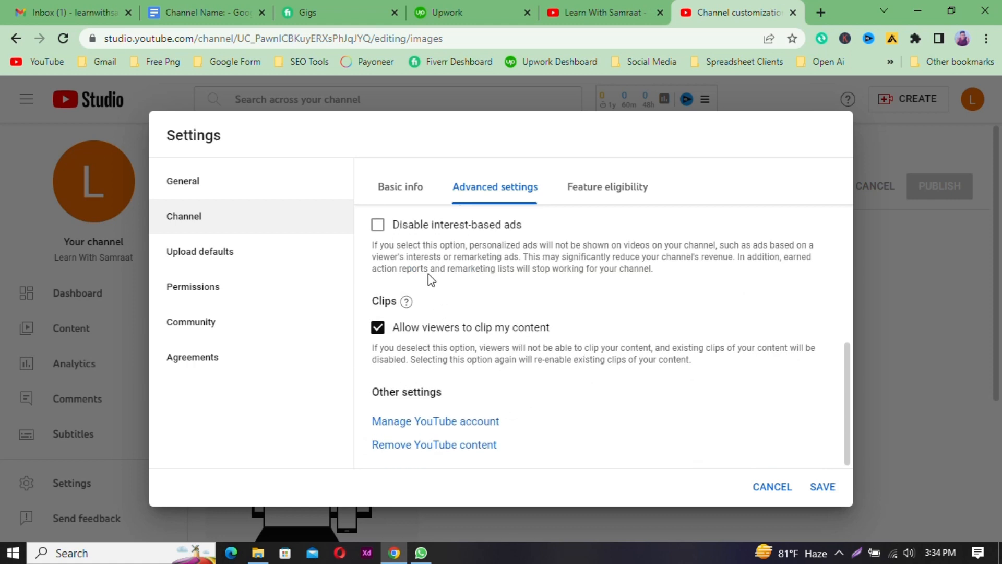
click(401, 194)
click(489, 198)
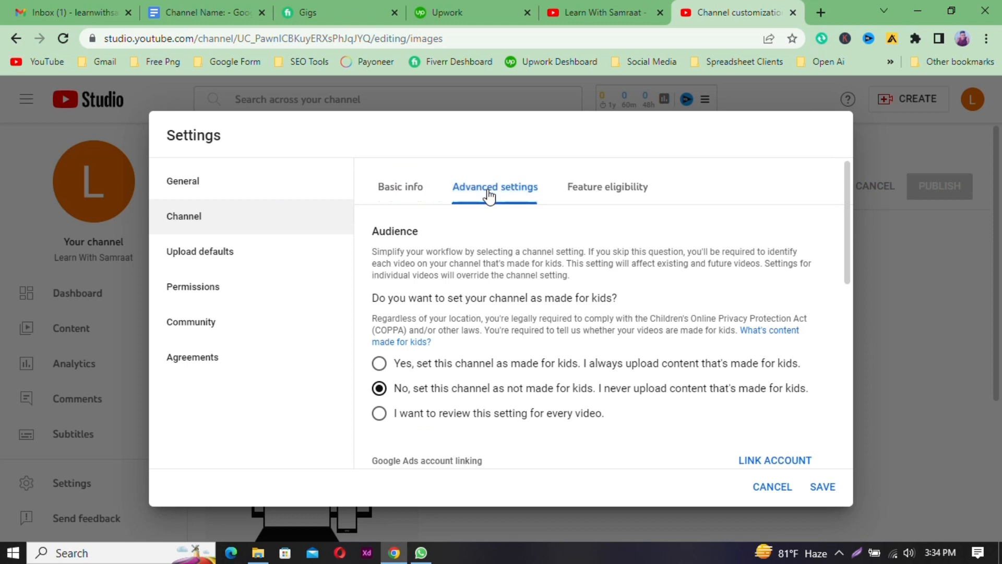
Review the intermediate features in the channel's feature eligibility settings and start the phone number verification for them
click(608, 201)
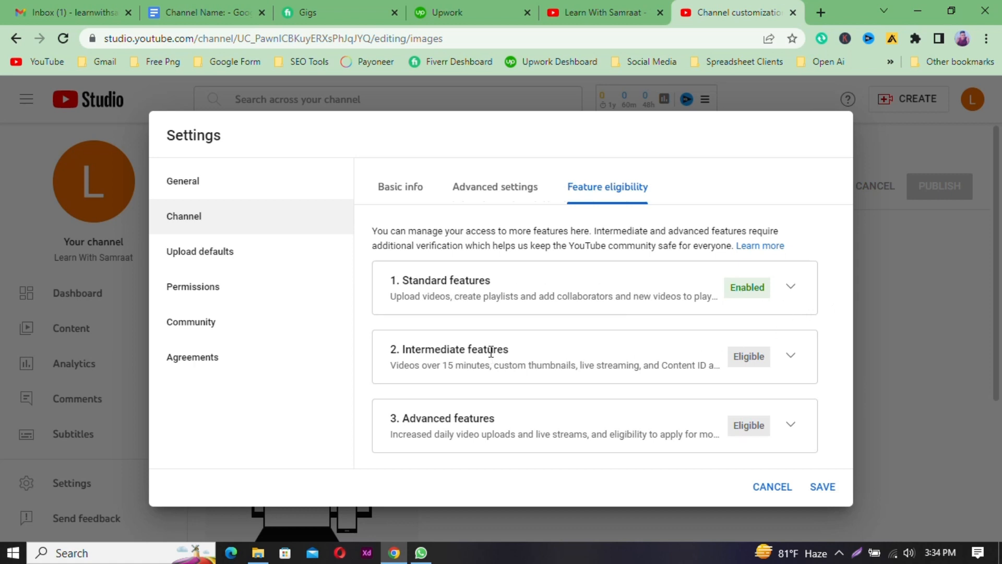
drag(393, 362, 511, 365)
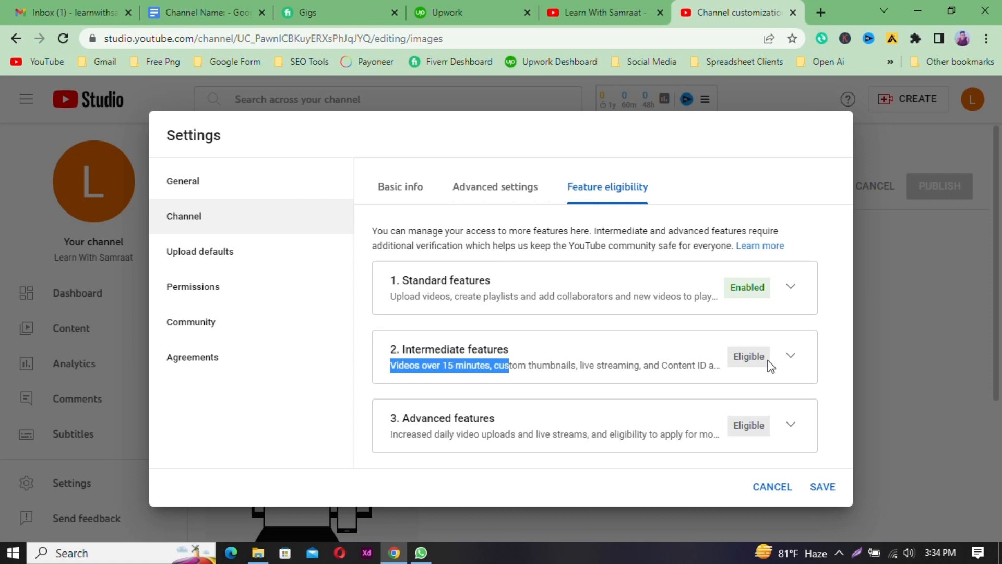
click(790, 356)
scroll(741, 359, down, 2)
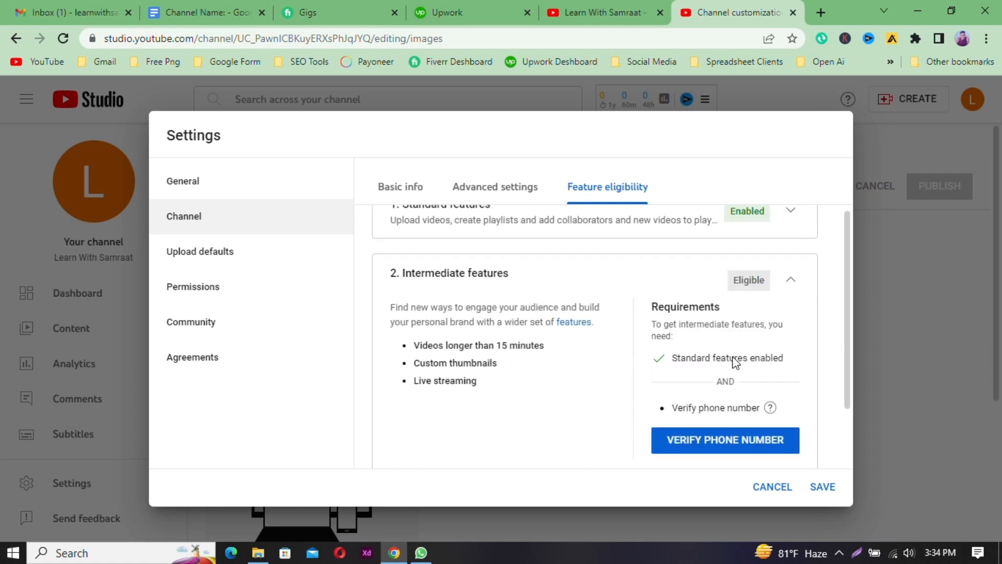
scroll(736, 360, down, 2)
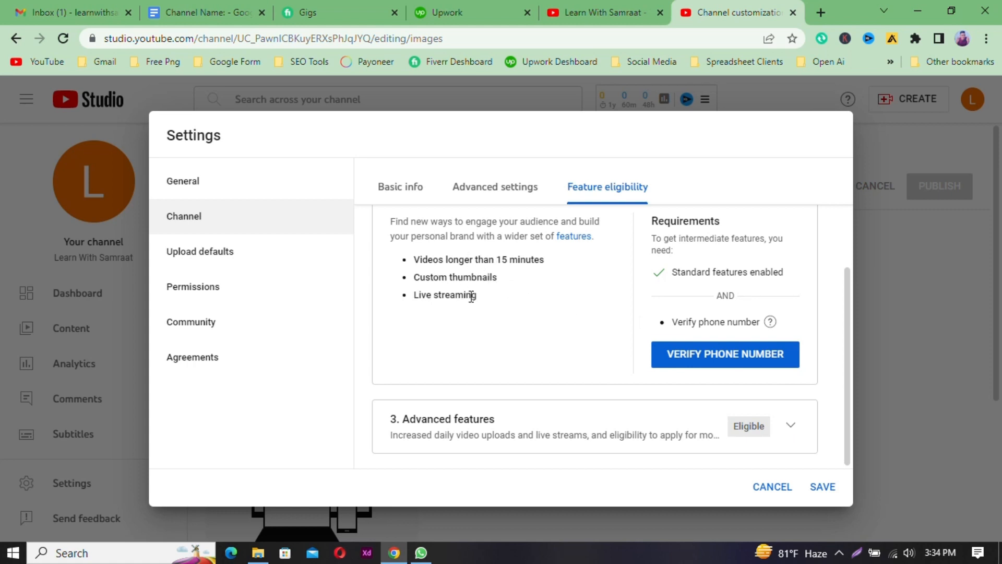
scroll(594, 321, up, 3)
scroll(594, 322, down, 3)
click(739, 367)
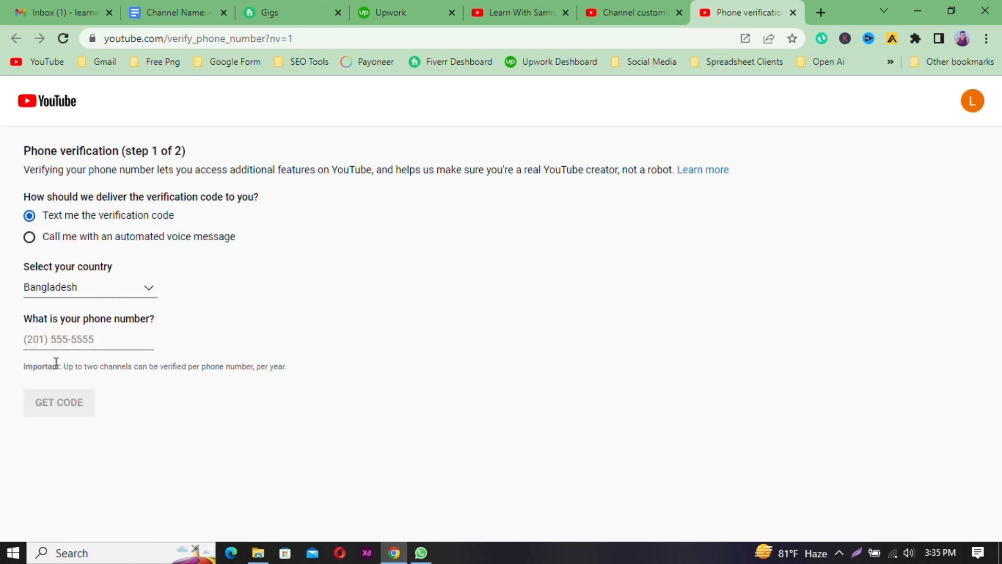
Copy the phone number from the channel details document into the phone verification form and request the code by text message
click(73, 340)
click(168, 10)
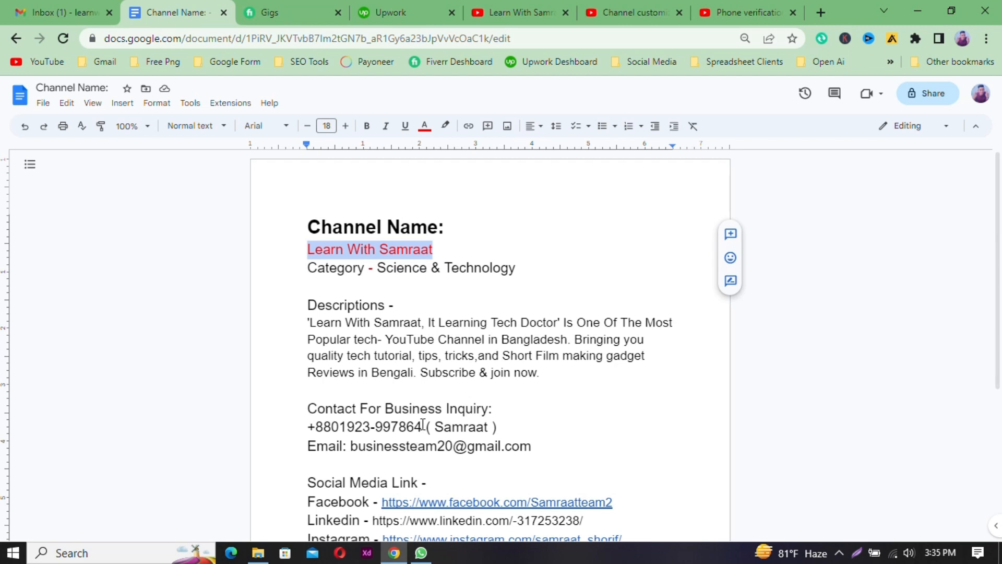
drag(423, 424, 335, 430)
key(ctrl+c)
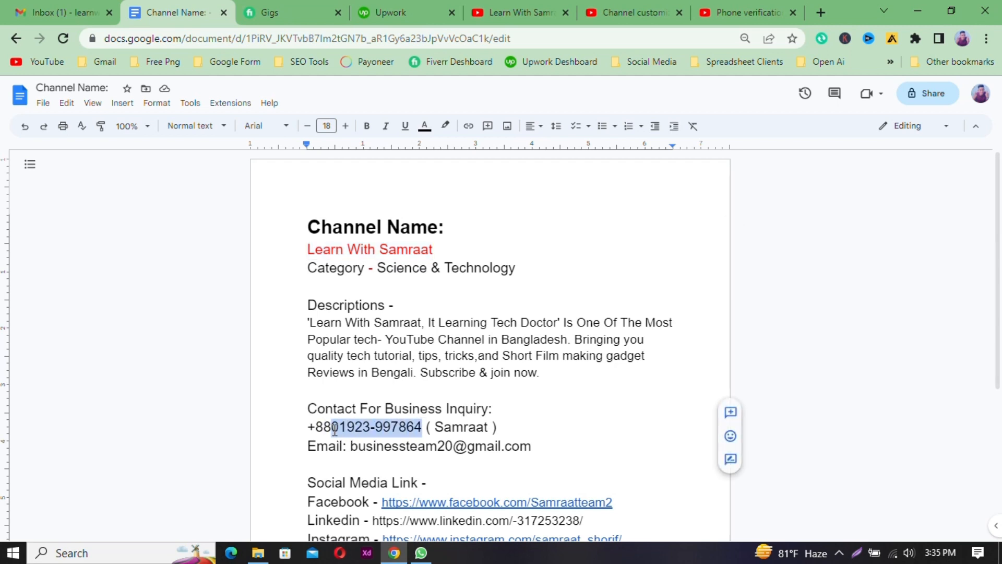
click(752, 8)
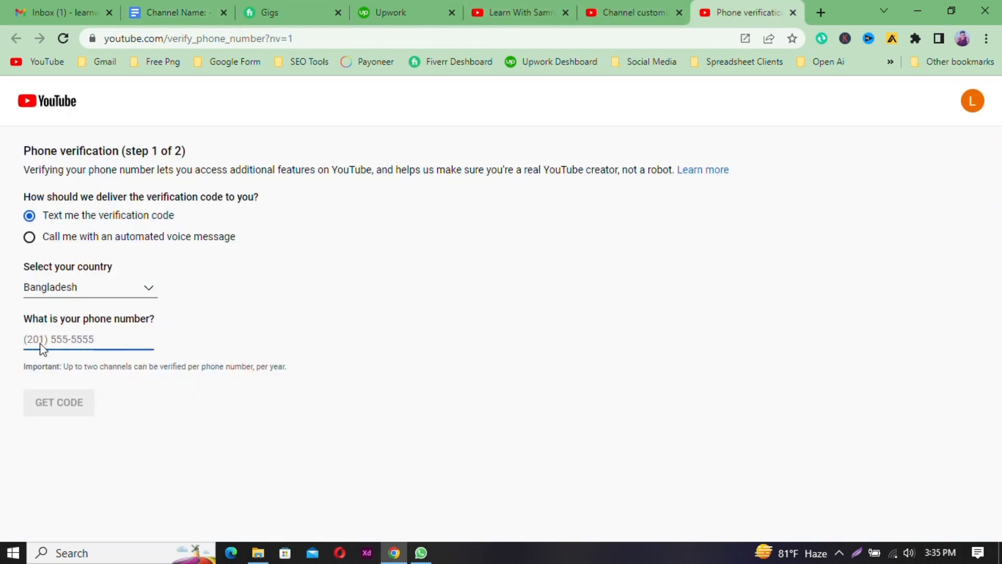
key(ctrl+v)
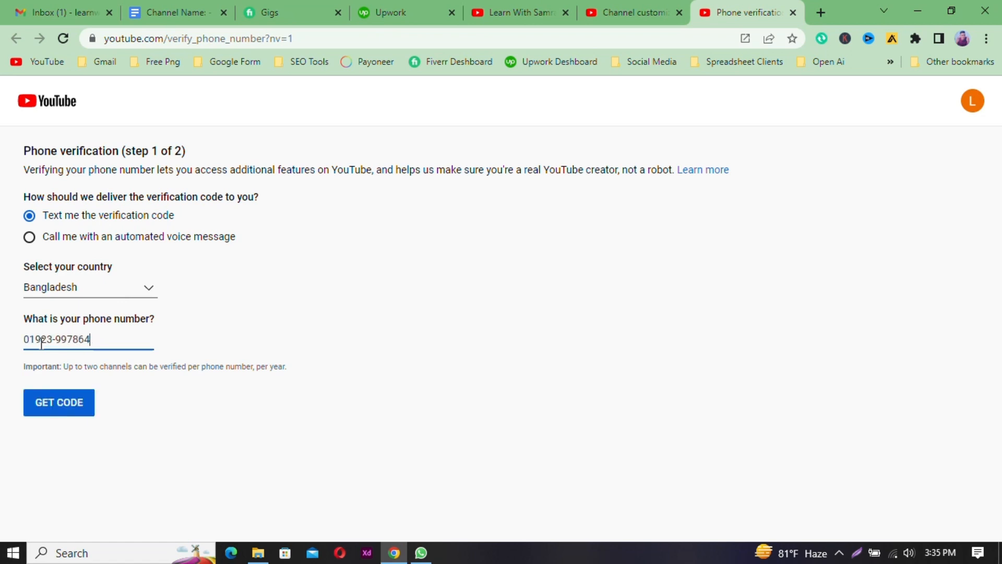
click(53, 412)
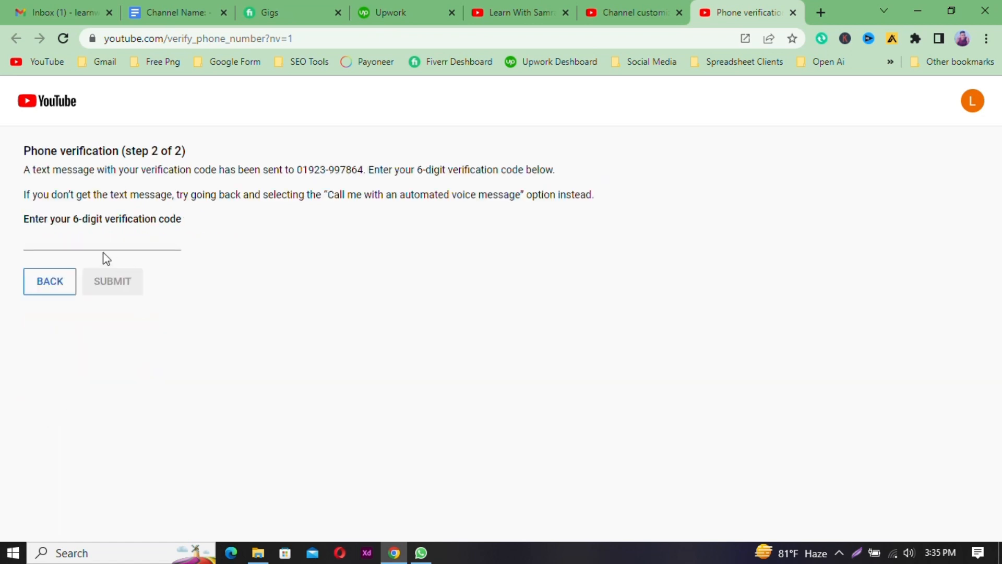
Enter the 6-digit verification code and submit it to verify the phone number
click(87, 237)
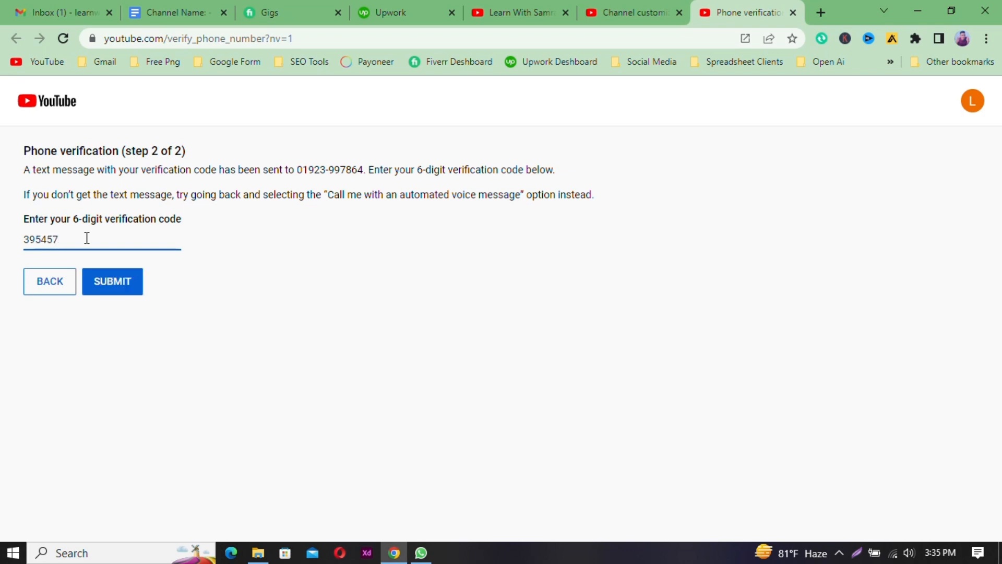
click(109, 290)
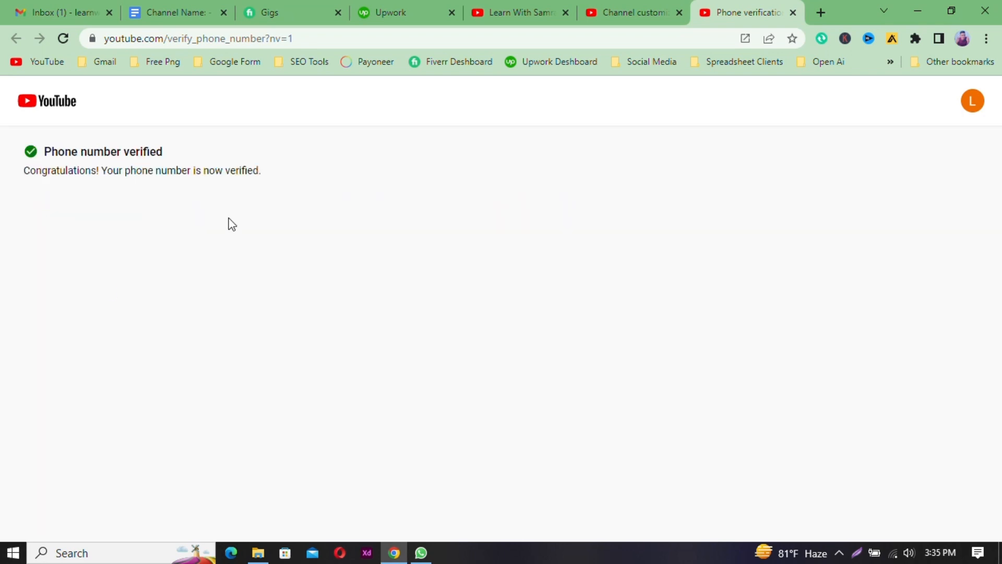
Check the intermediate features' status in the channel's feature eligibility settings and examine the benefits and requirements of the advanced features
click(634, 3)
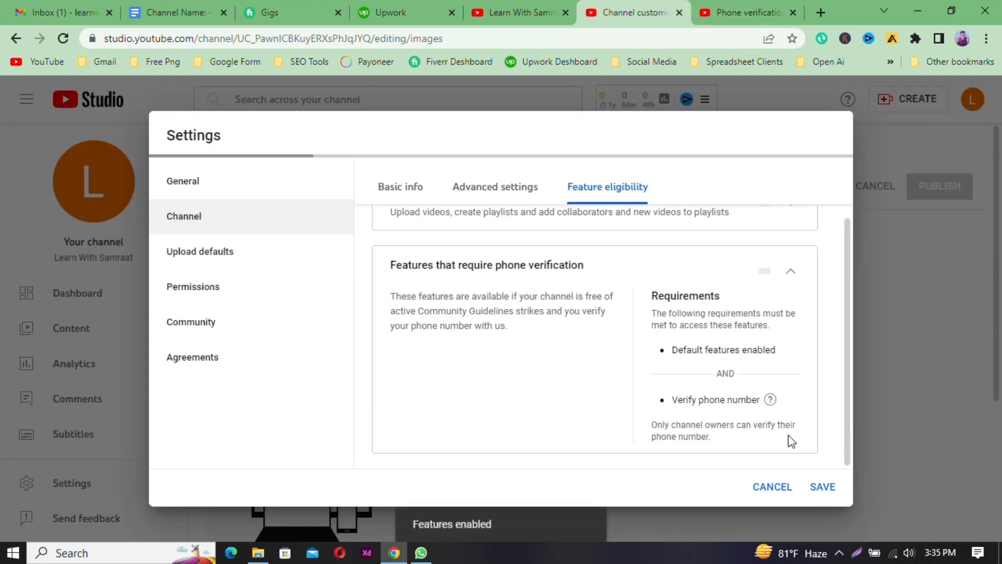
scroll(712, 291, up, 2)
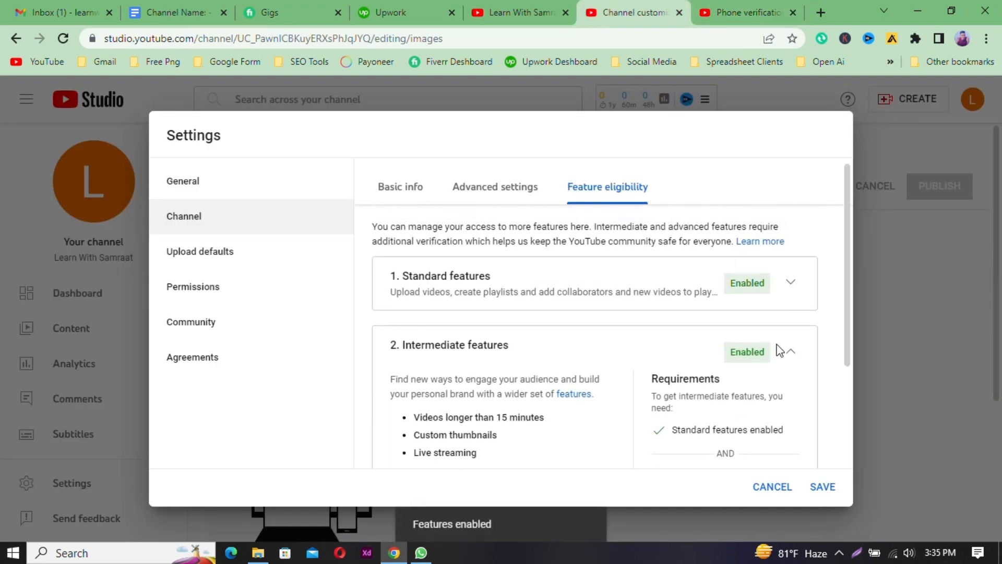
click(790, 352)
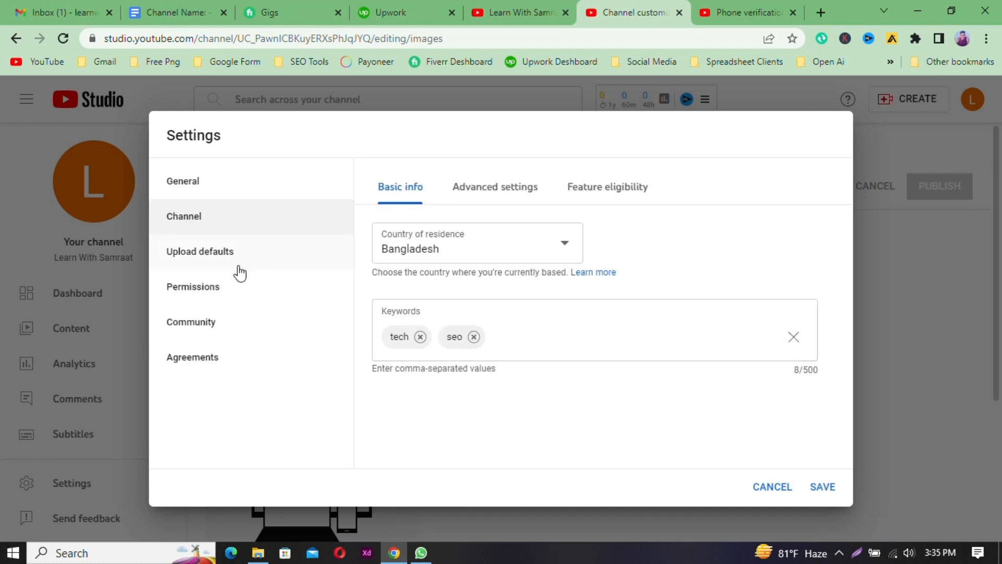
click(630, 191)
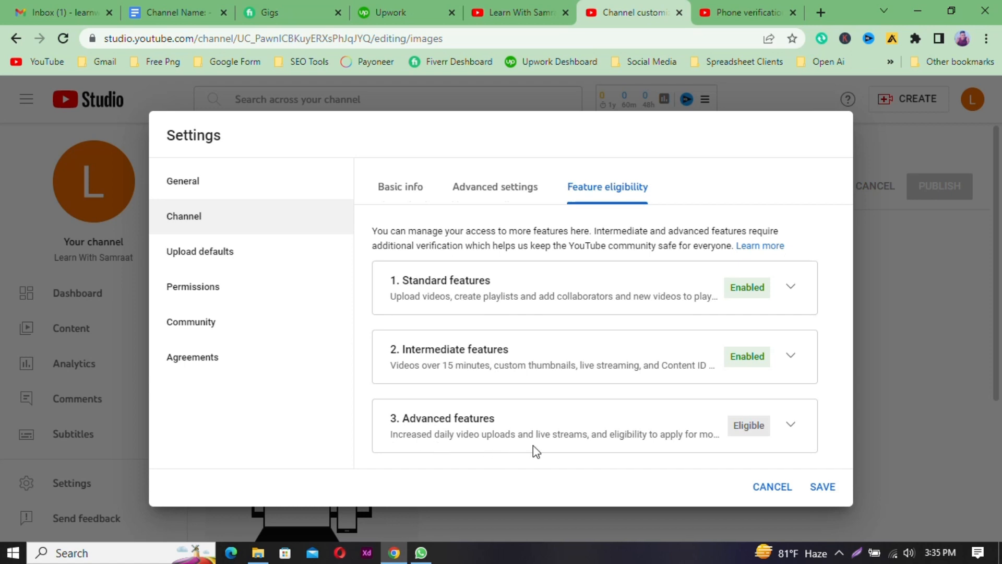
click(791, 425)
scroll(747, 408, down, 3)
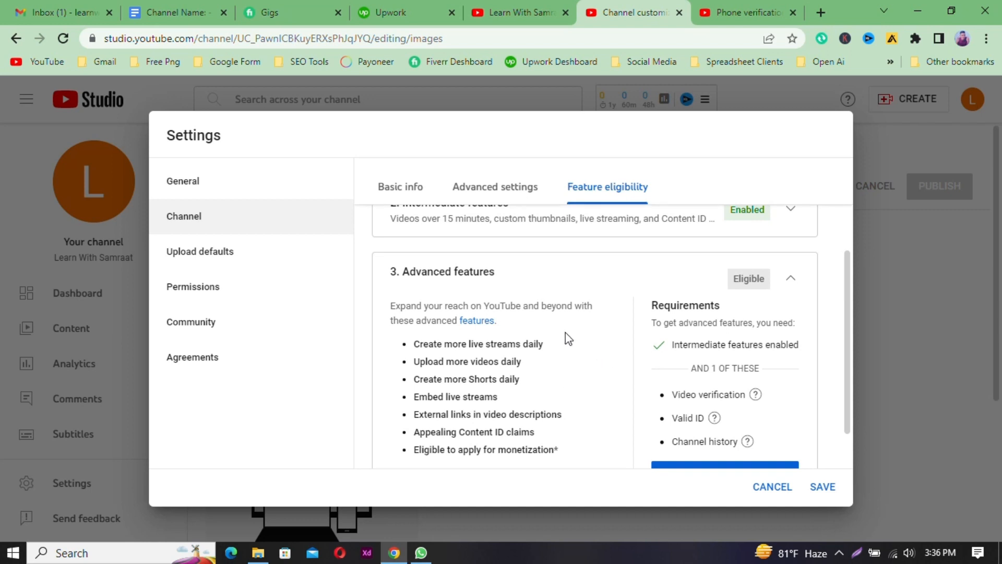
scroll(569, 339, down, 1)
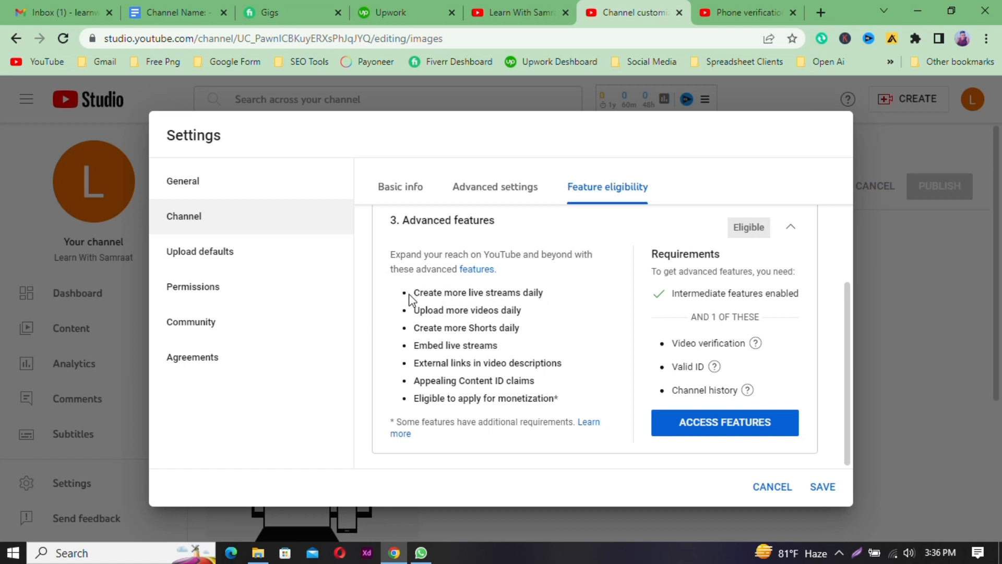
drag(554, 294, 421, 292)
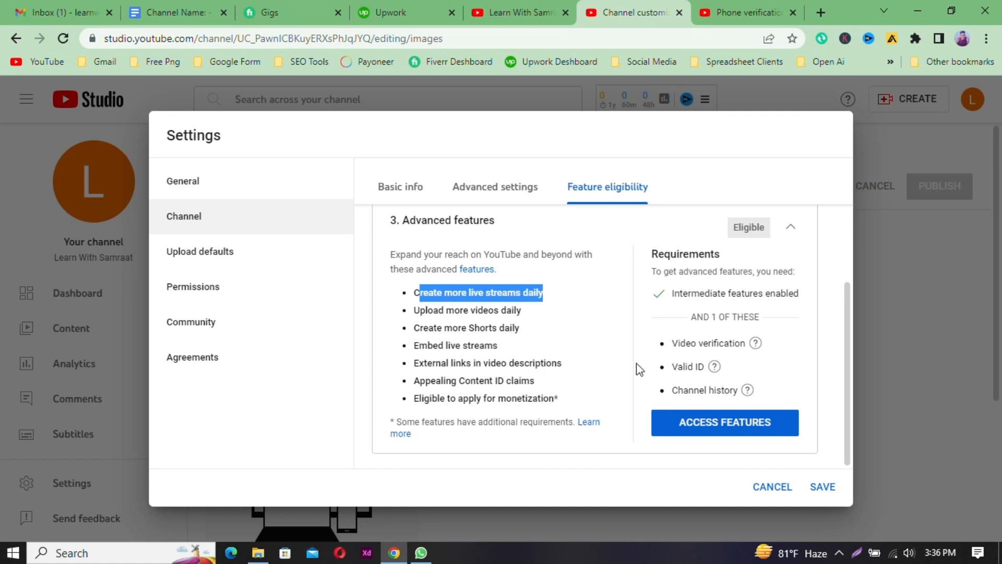
Request access to the advanced features through video verification and have the verification link sent by email
click(695, 429)
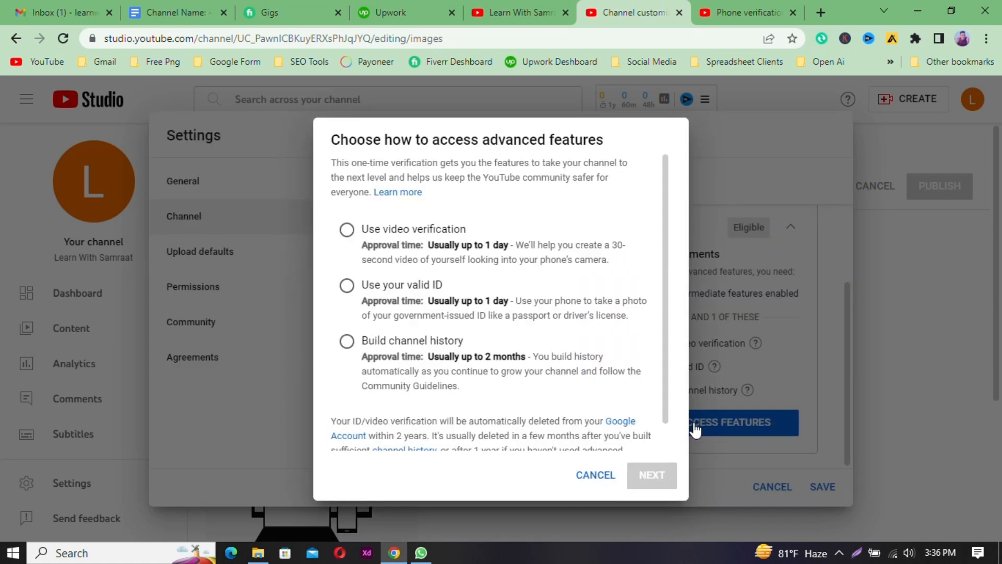
click(347, 229)
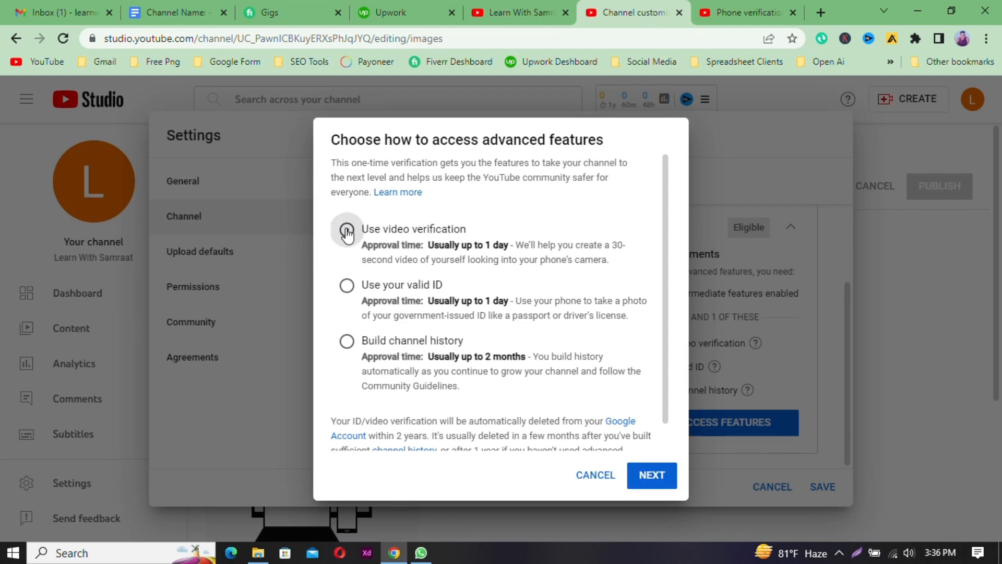
click(650, 476)
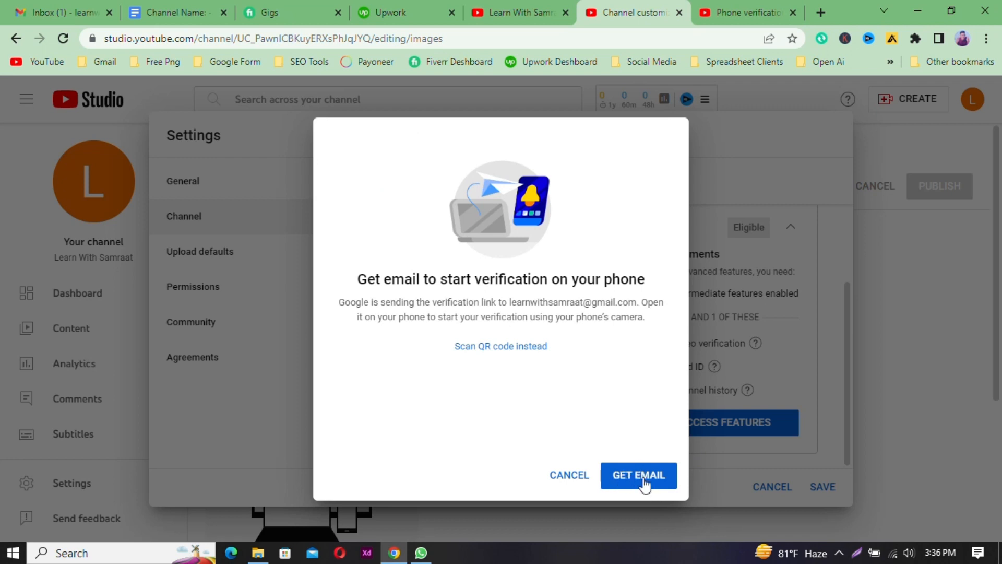
click(645, 484)
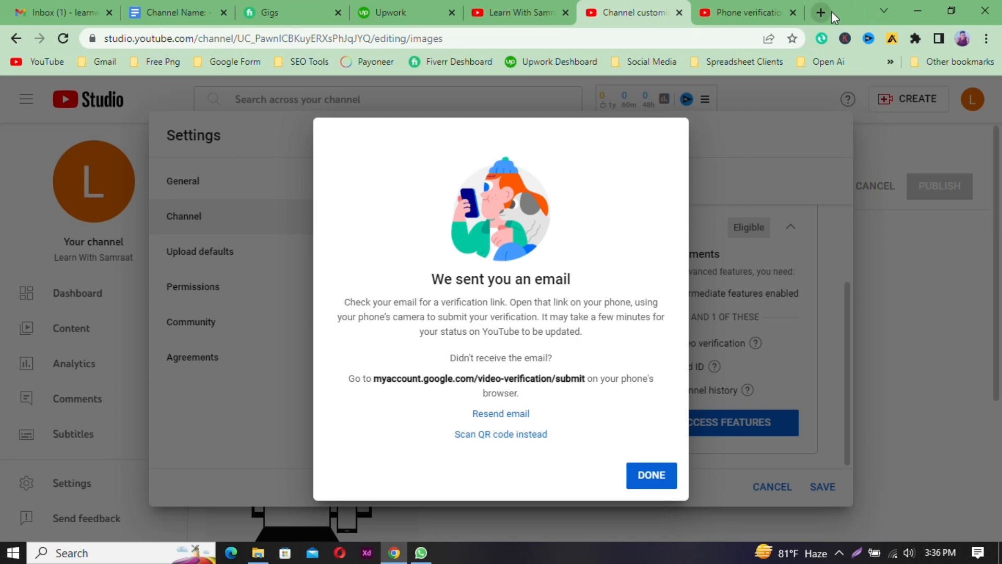
Switch to Gmail, refresh the inbox, open Google's YouTube video verification email and start the verification from it
click(66, 10)
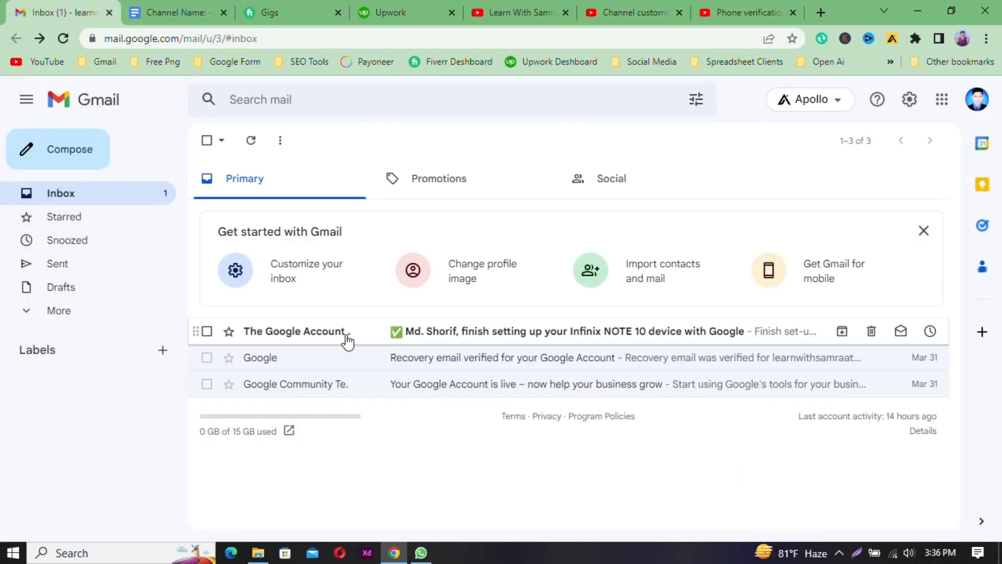
click(64, 38)
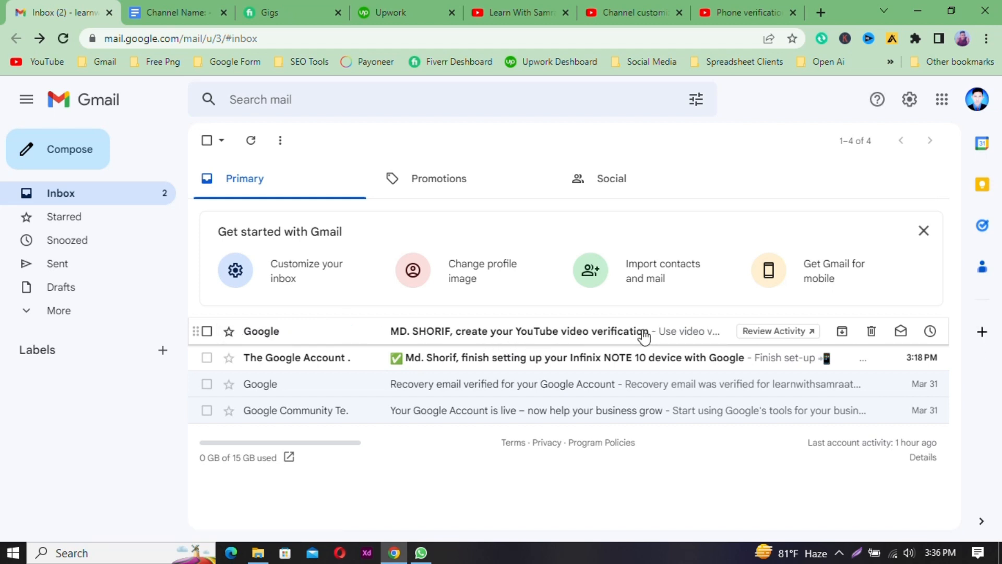
click(582, 334)
scroll(803, 324, down, 3)
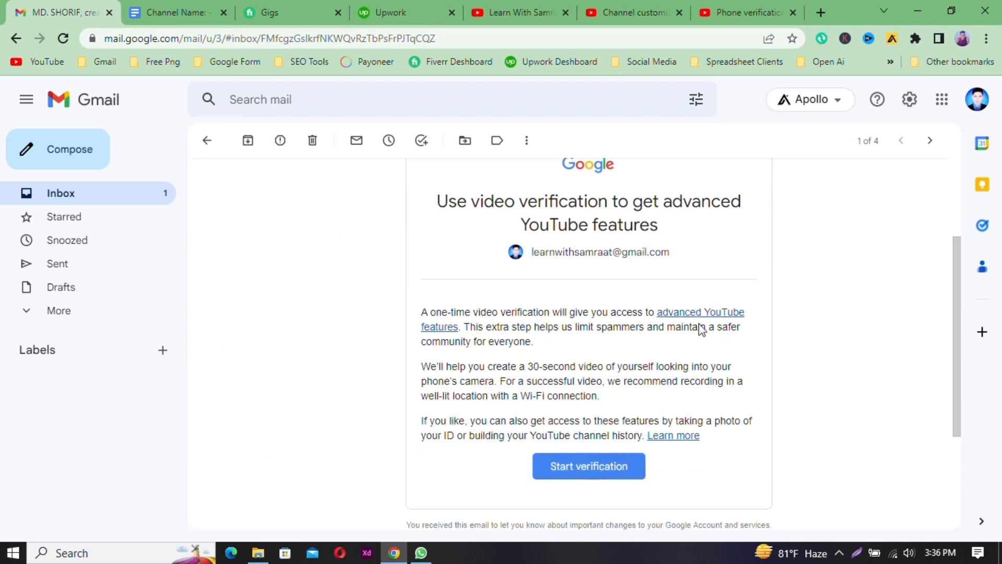
scroll(634, 416, down, 1)
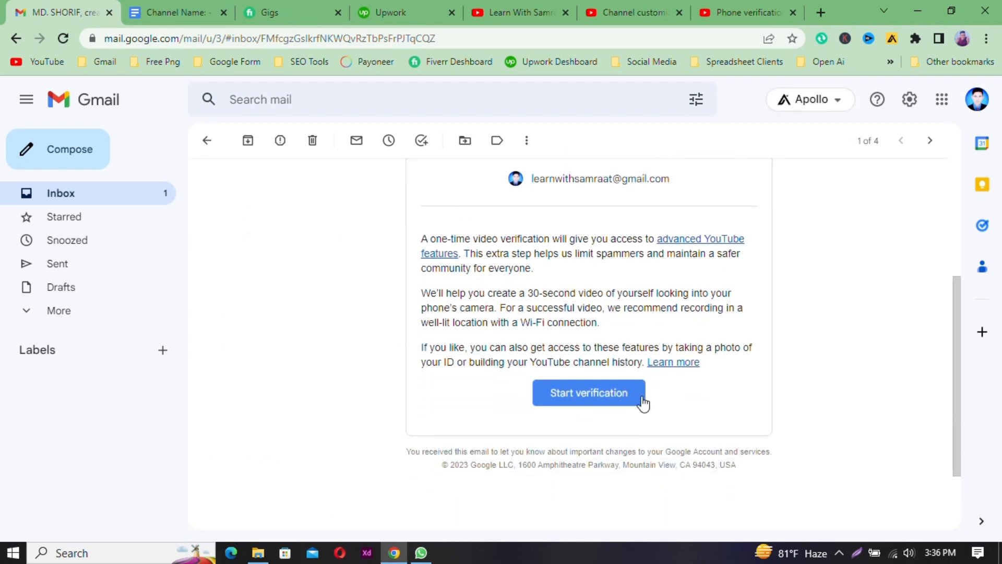
click(587, 402)
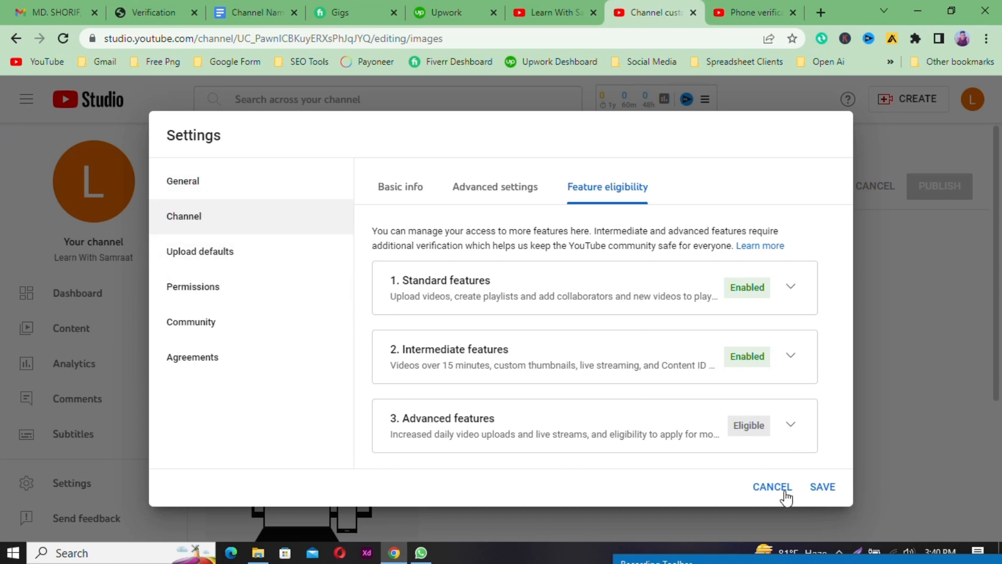
Save the channel settings and dismiss the notice about playlists on the Channel customization page
click(821, 486)
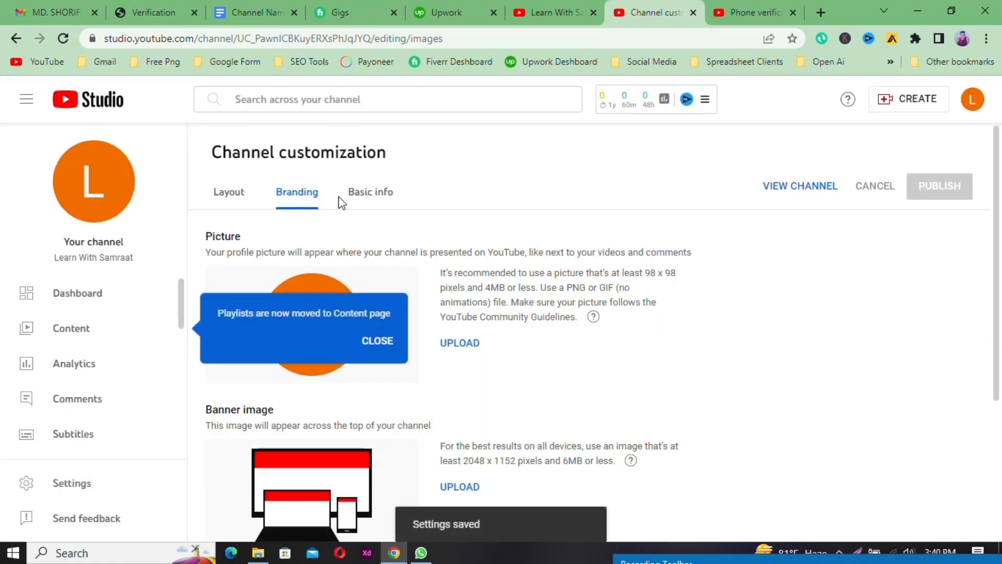
click(392, 340)
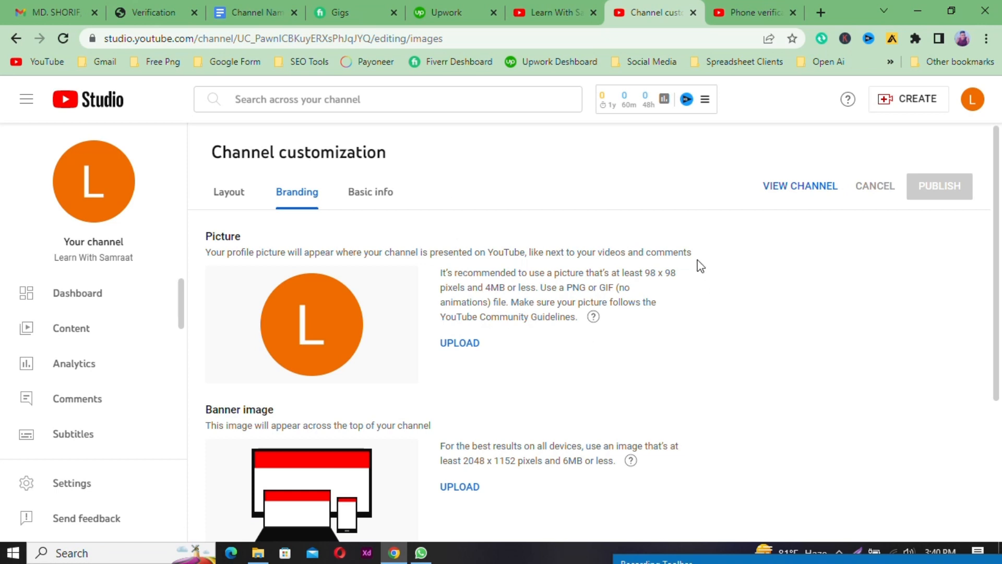
Upload the image "Tech lightbulb logo design concept" from the Downloads folder as the channel's profile picture
scroll(578, 300, down, 3)
scroll(293, 256, up, 3)
scroll(457, 361, down, 2)
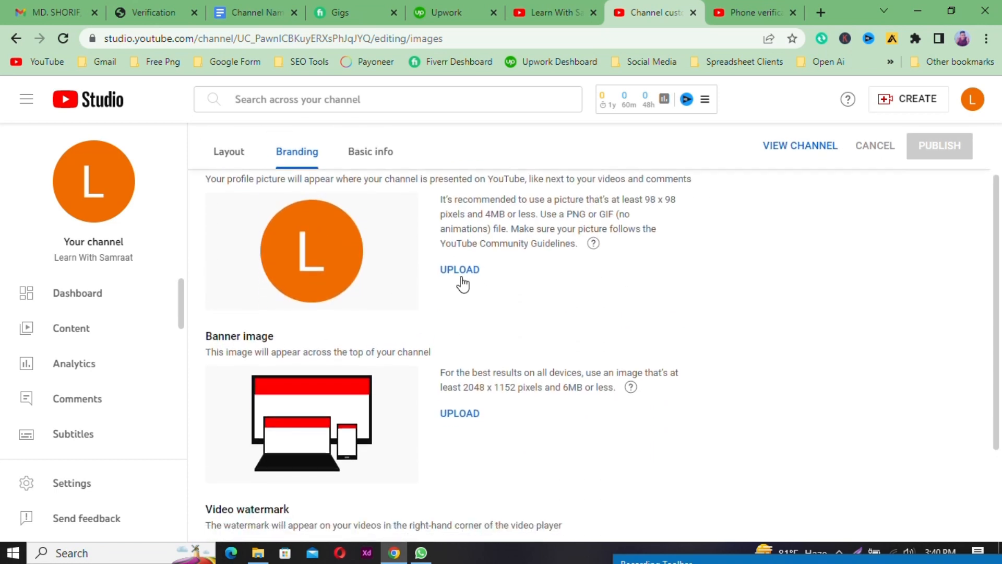
click(462, 272)
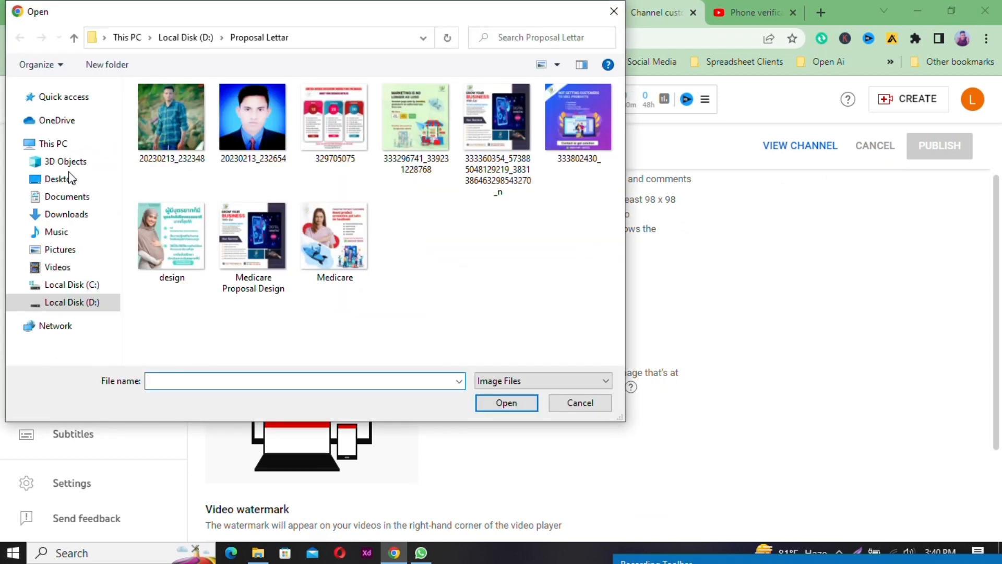
click(73, 308)
scroll(31, 178, up, 2)
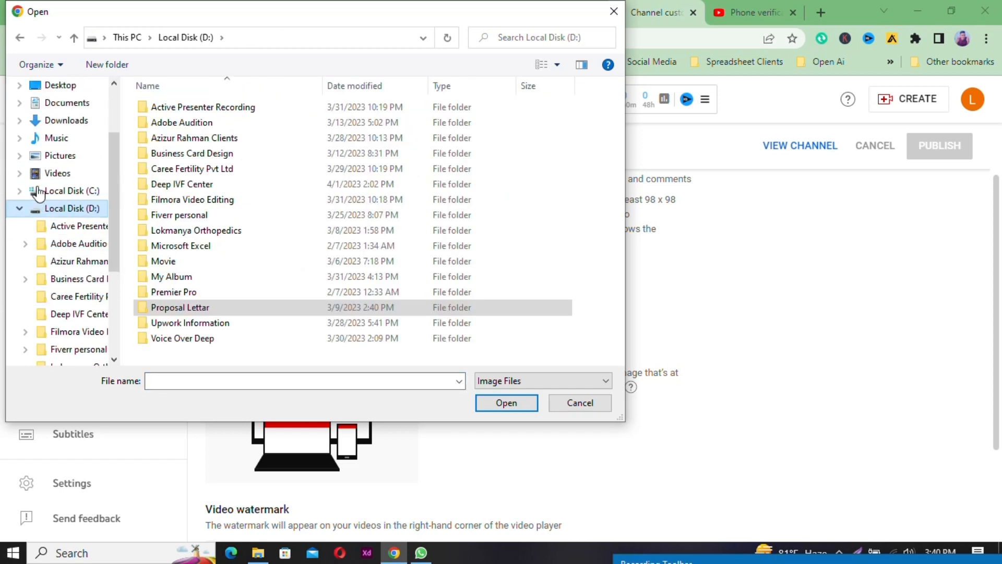
click(50, 120)
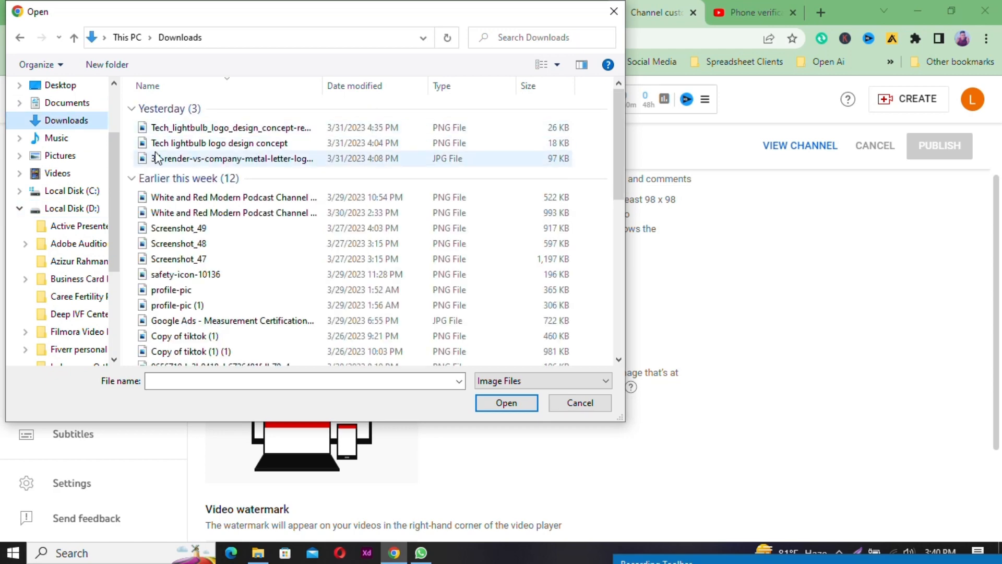
click(225, 144)
click(501, 403)
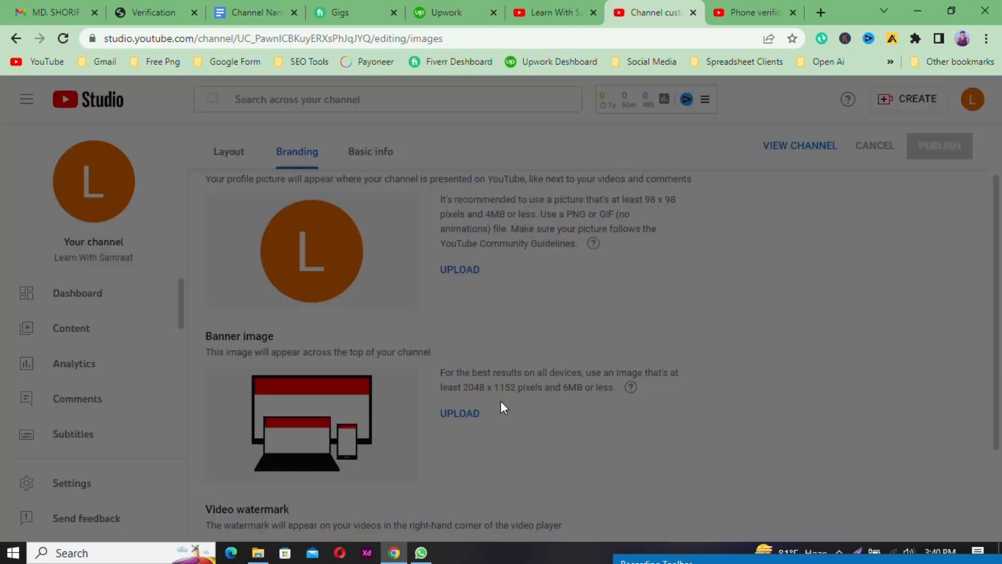
Check the logo's circular crop and accept it as the channel's profile picture
scroll(716, 305, down, 2)
scroll(716, 305, up, 1)
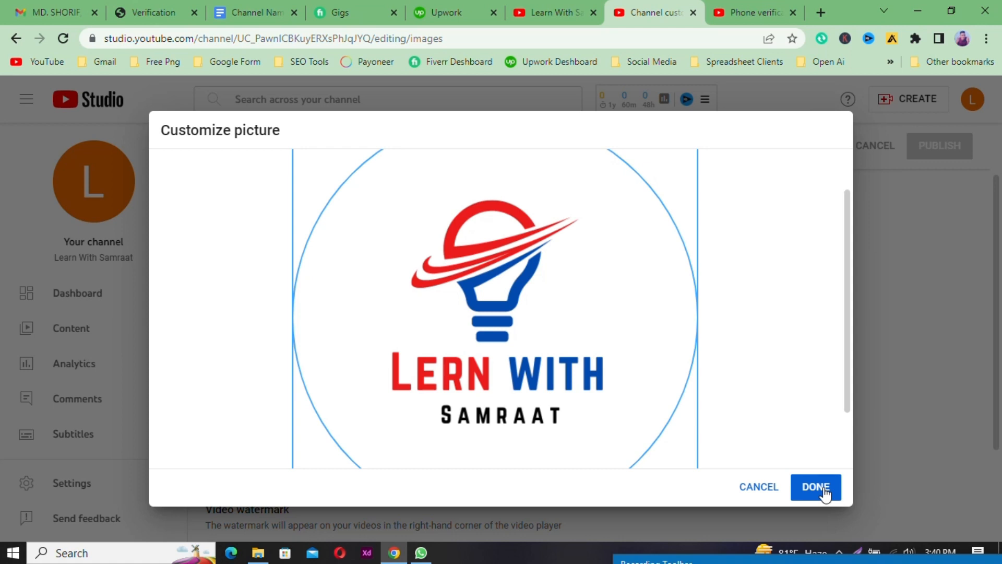
scroll(796, 331, down, 2)
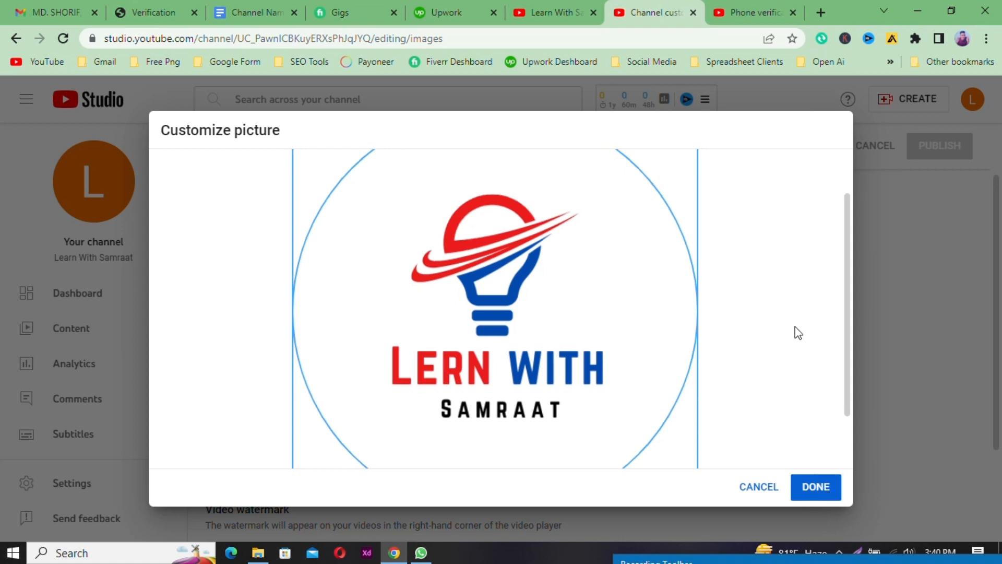
click(817, 495)
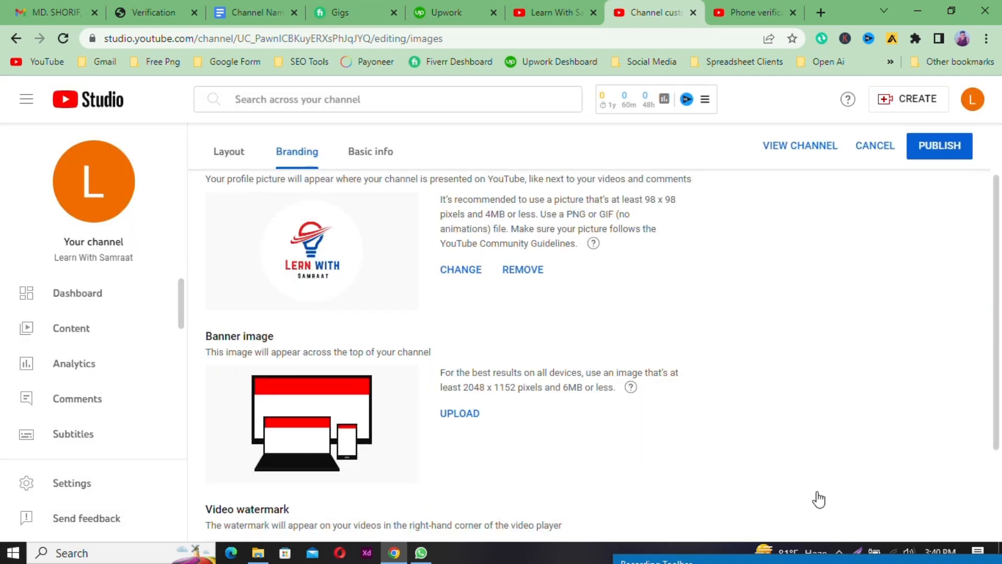
Upload the image "20230401_134123" from the Deep IVF Center folder on Local Disk (D:) as the channel's banner image
scroll(468, 324, down, 1)
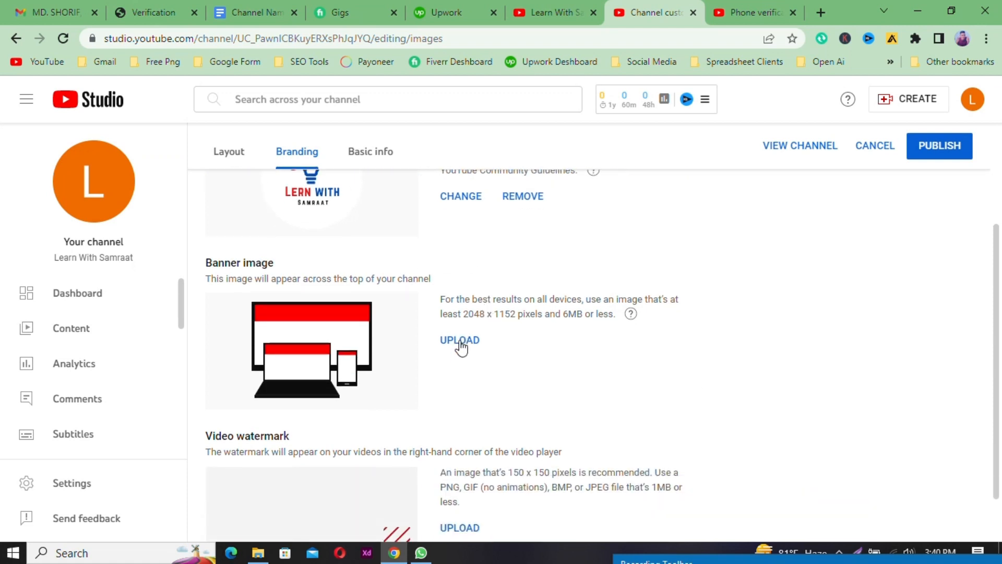
drag(442, 297, 490, 321)
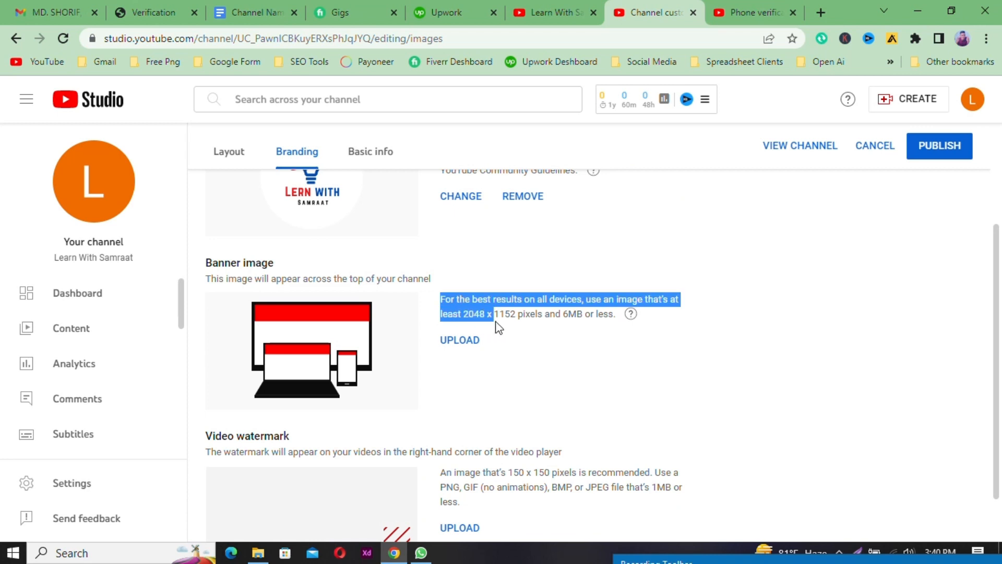
click(465, 342)
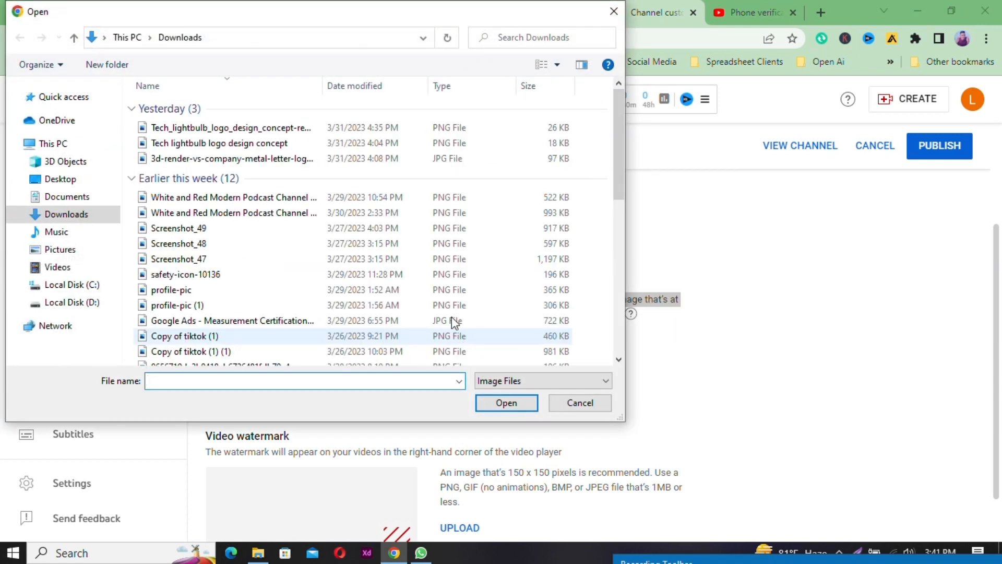
click(98, 306)
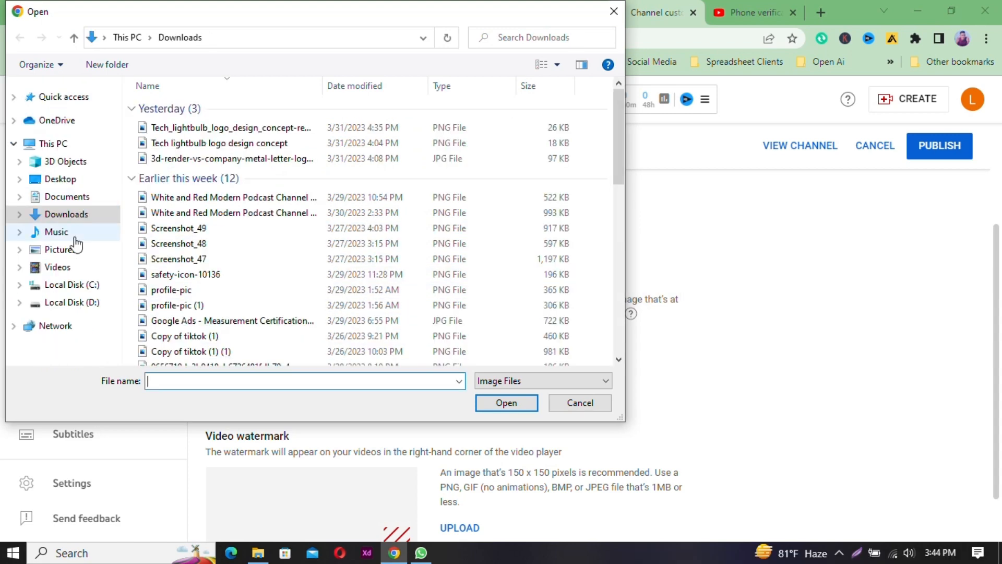
click(75, 306)
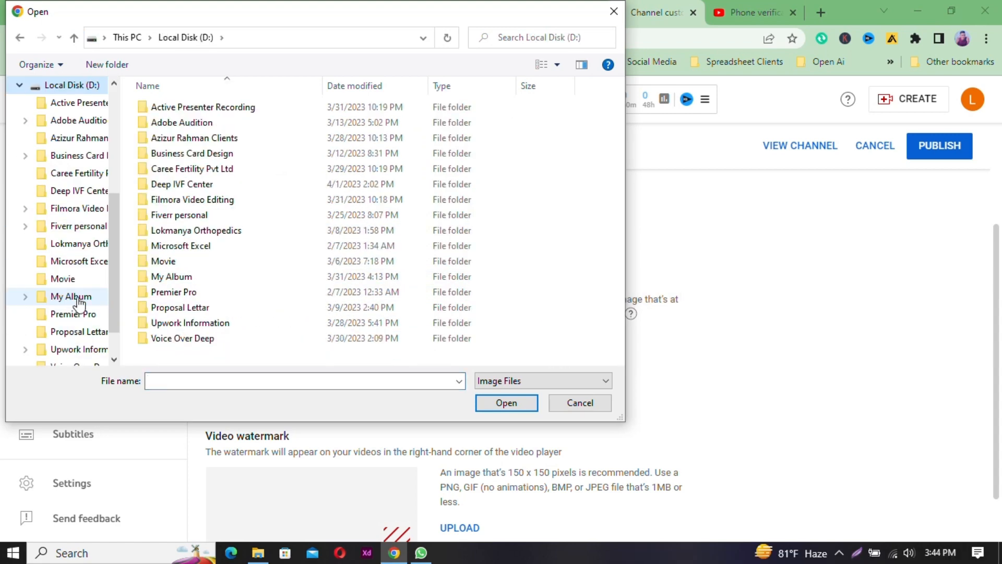
click(204, 187)
double_click(203, 185)
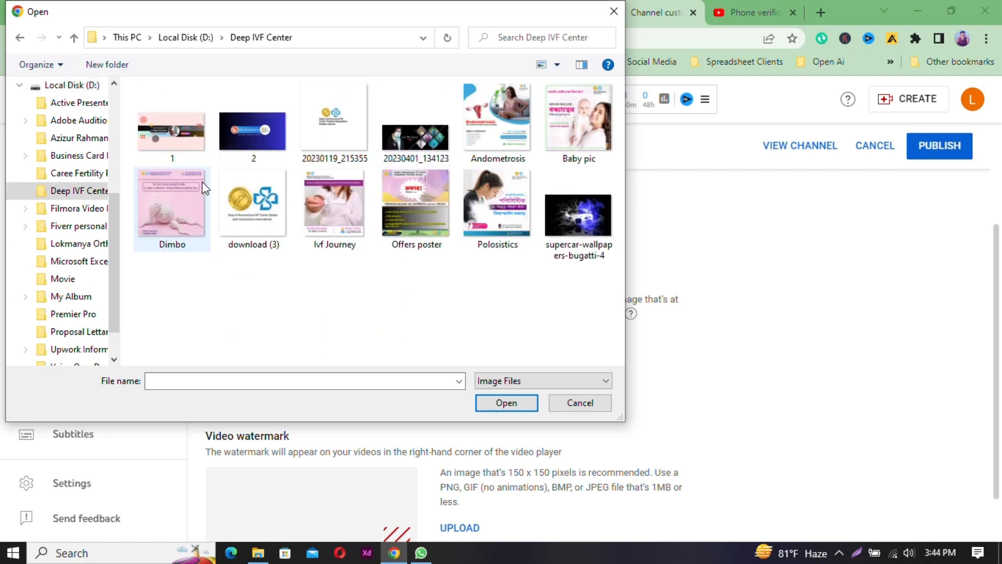
click(412, 129)
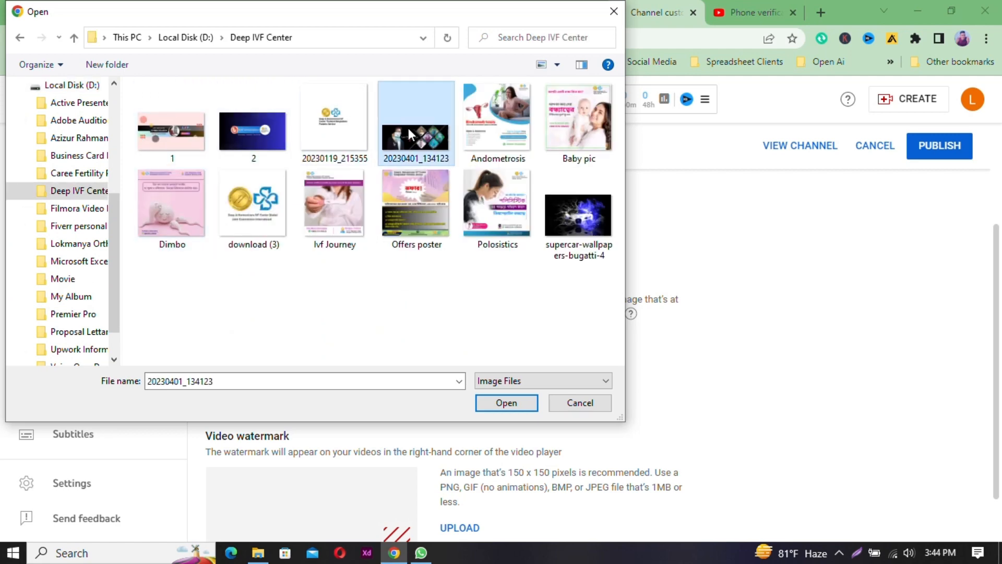
click(524, 406)
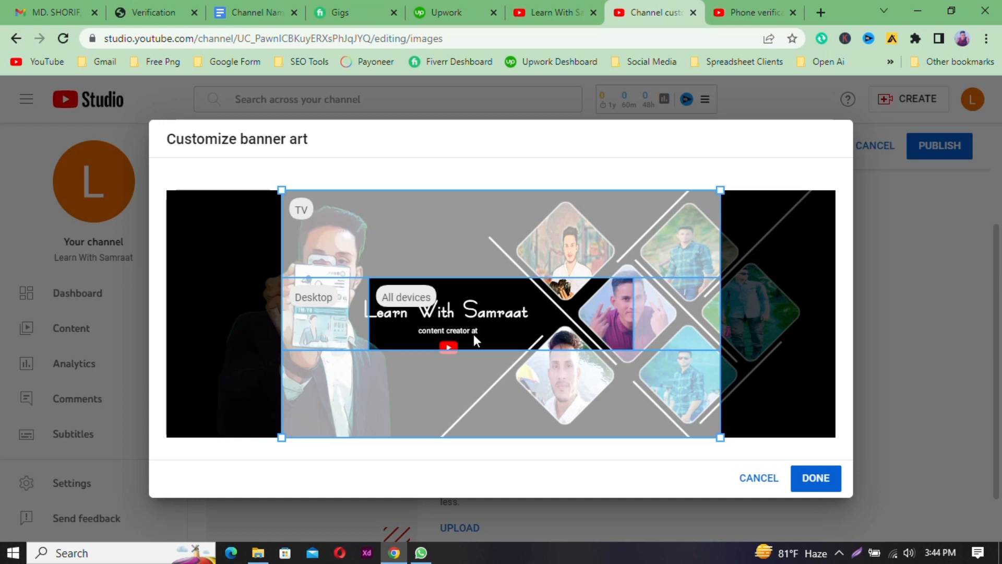
Reposition the banner crop so the "Learn With Samraat" title lies within the all-devices area, and accept the banner art
drag(474, 334, 598, 286)
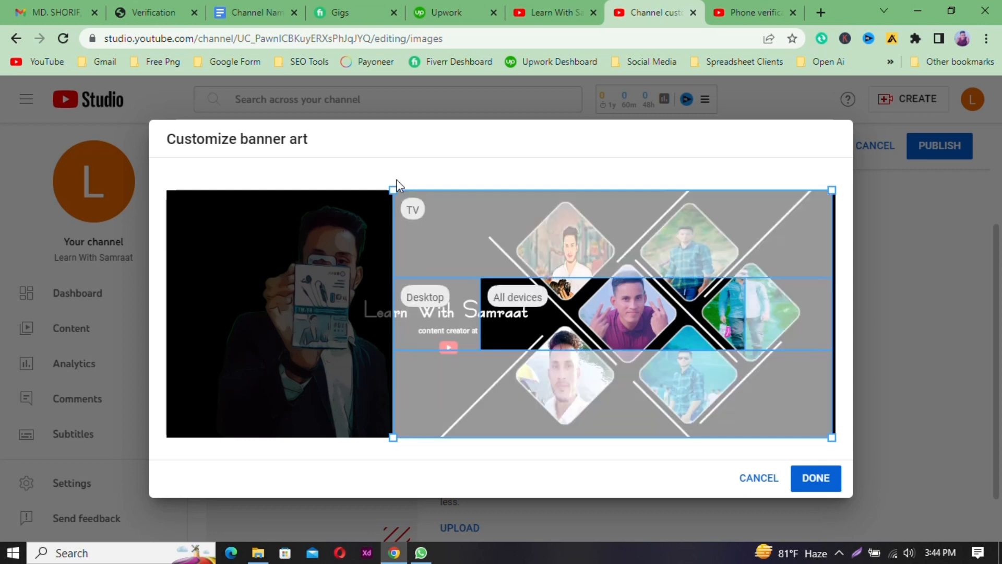
drag(392, 190, 180, 186)
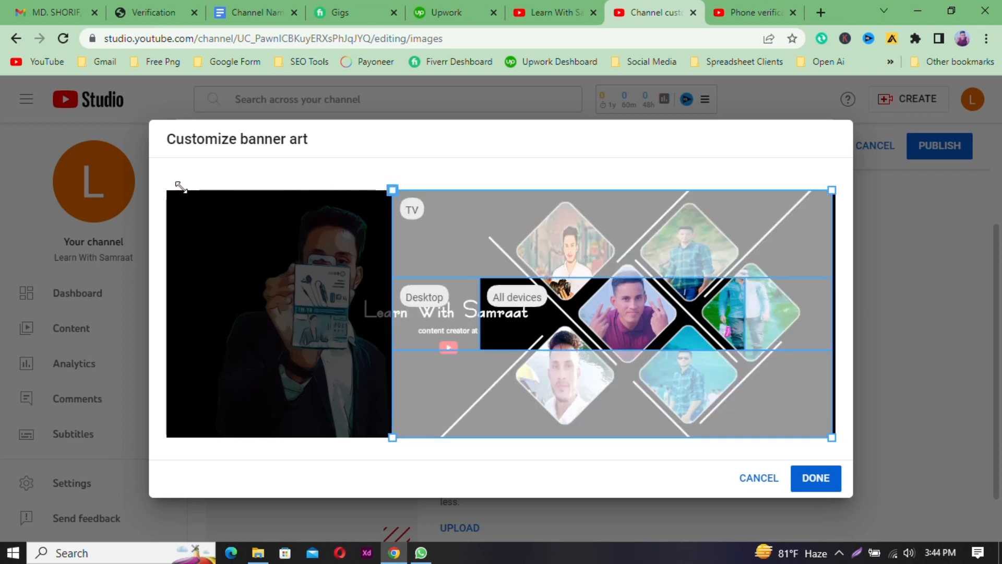
drag(534, 321, 364, 336)
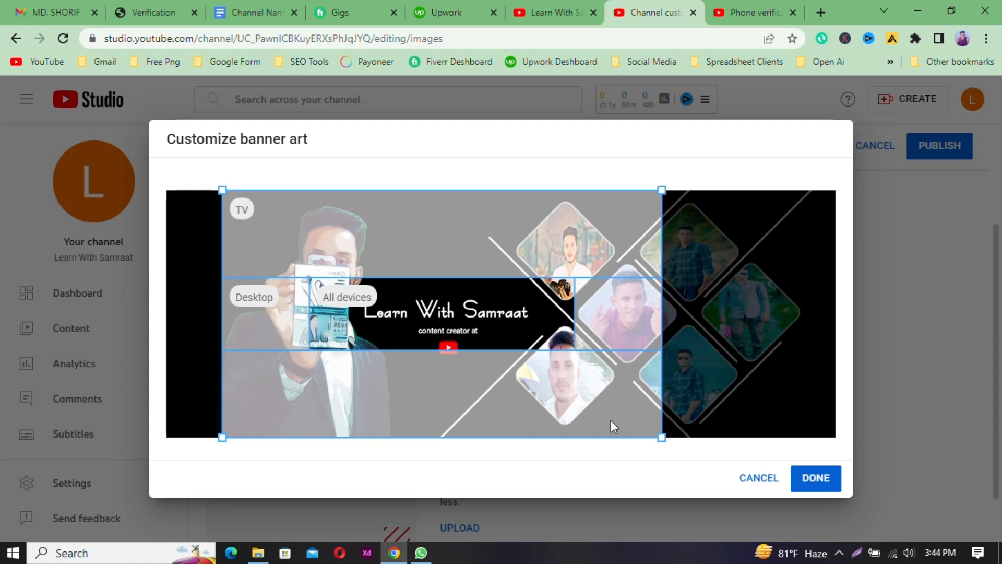
click(814, 481)
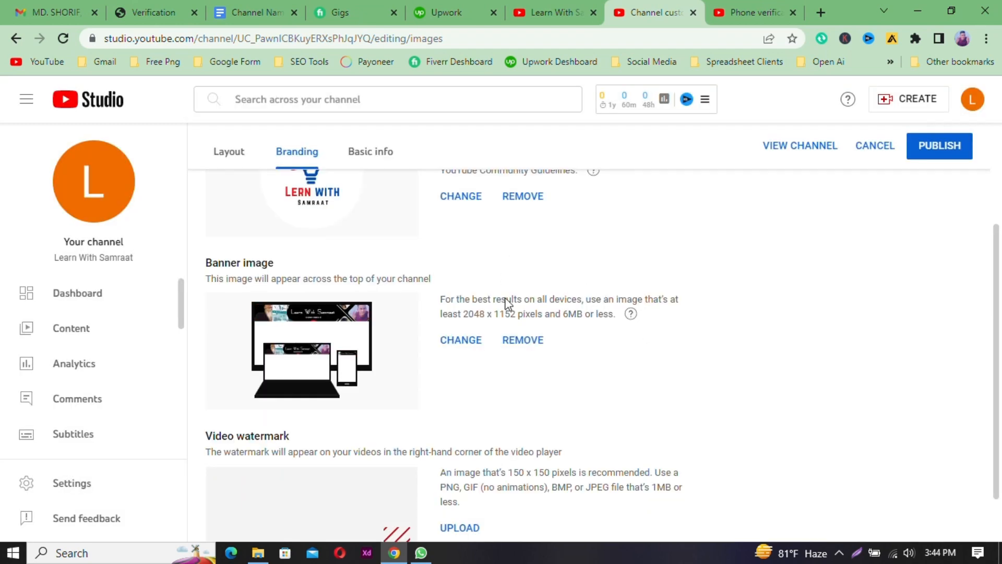
scroll(733, 414, down, 1)
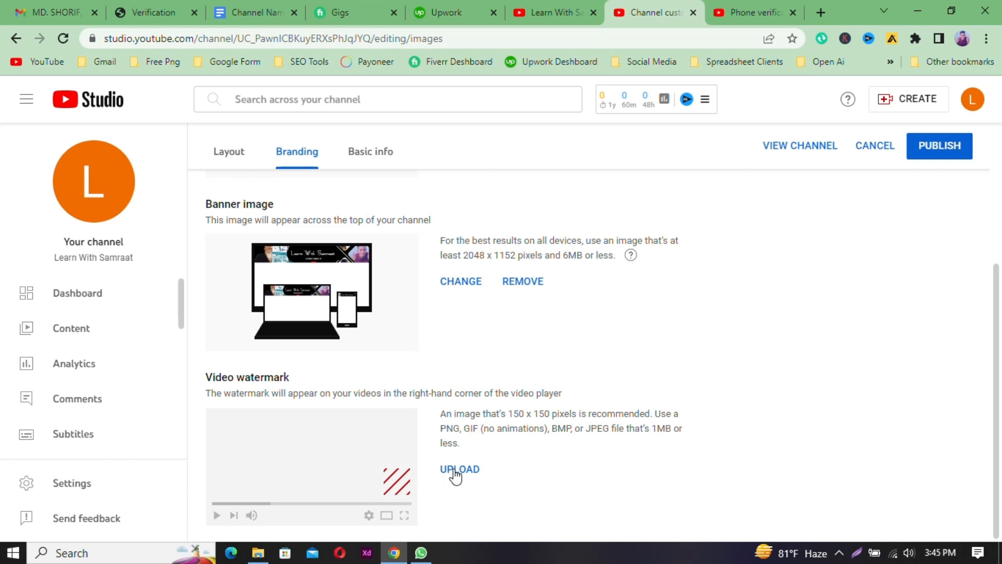
scroll(777, 226, up, 5)
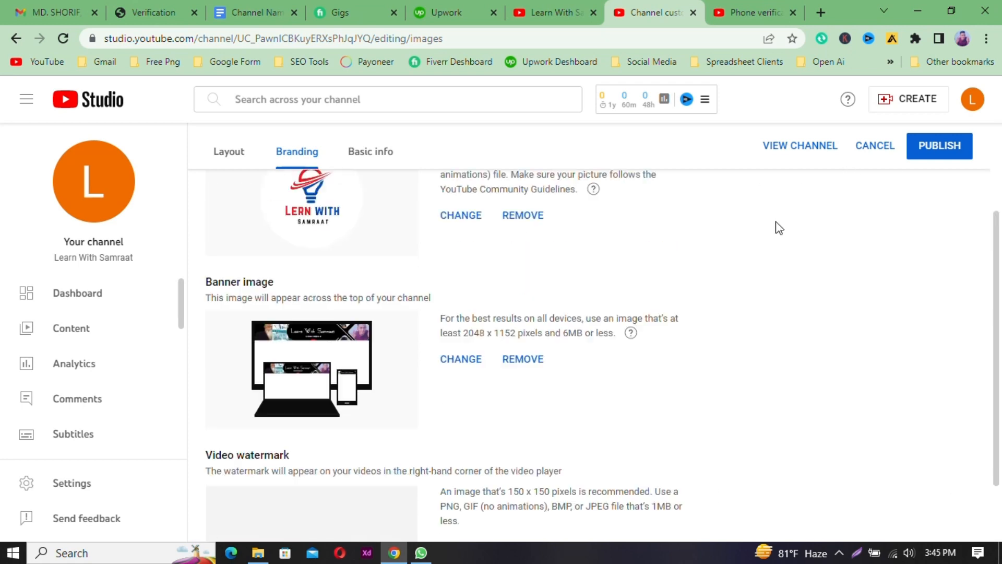
click(369, 194)
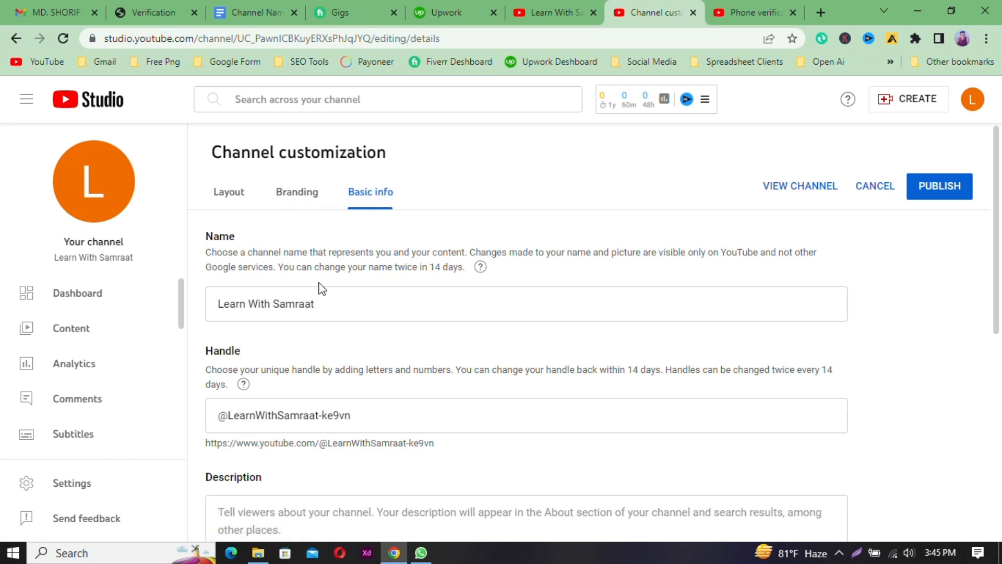
scroll(389, 320, down, 3)
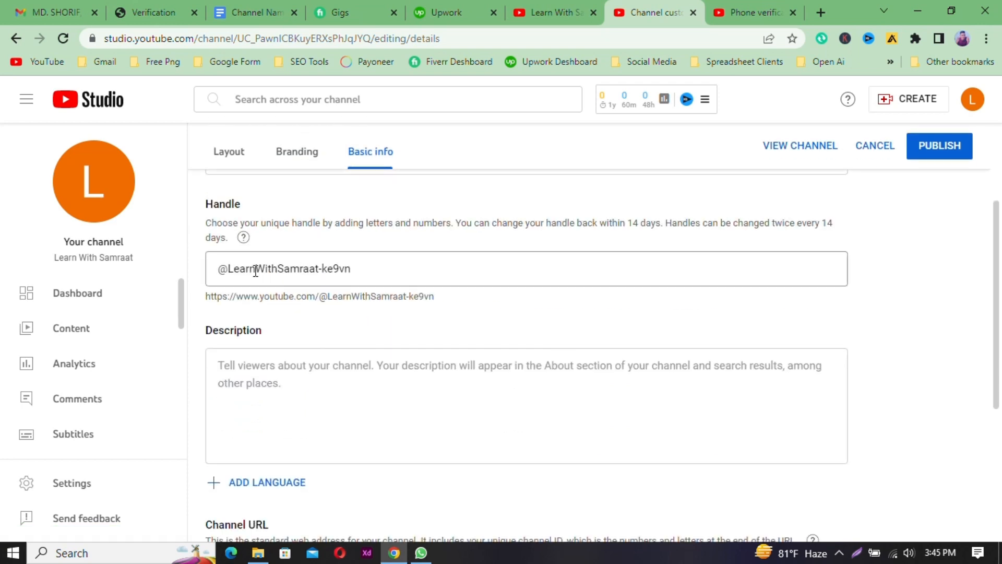
click(239, 270)
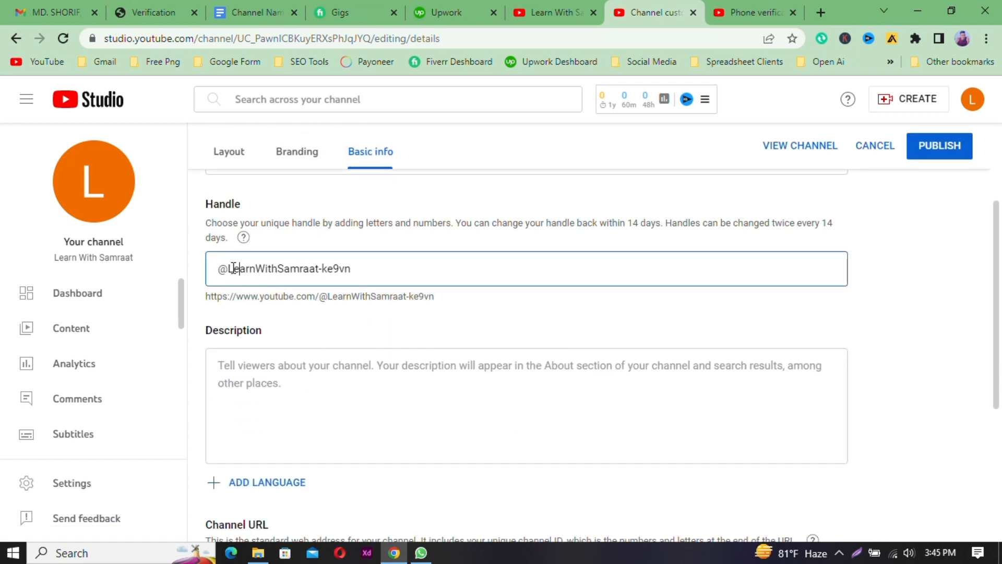
key(BackSpace)
text(l)
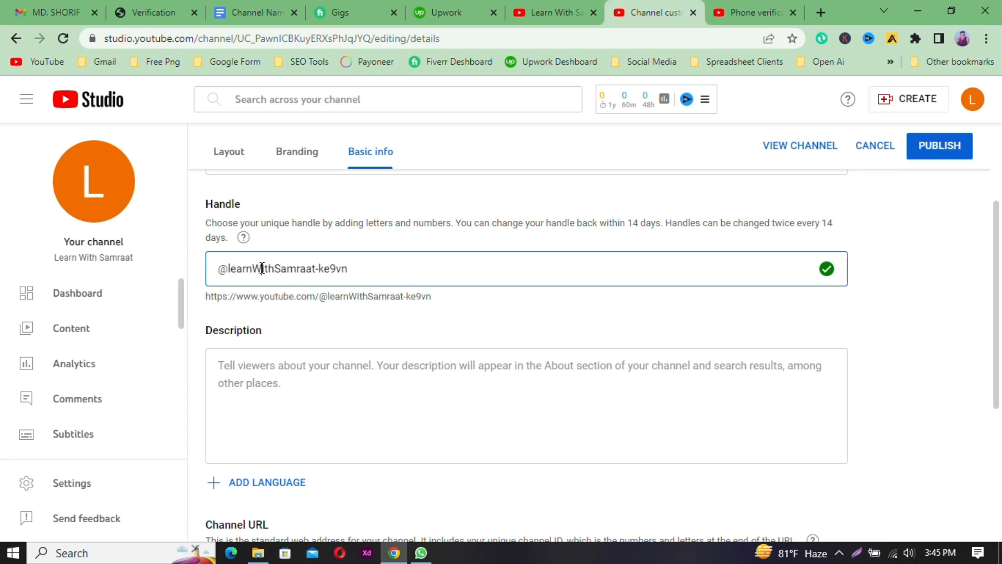
key(BackSpace)
text(w)
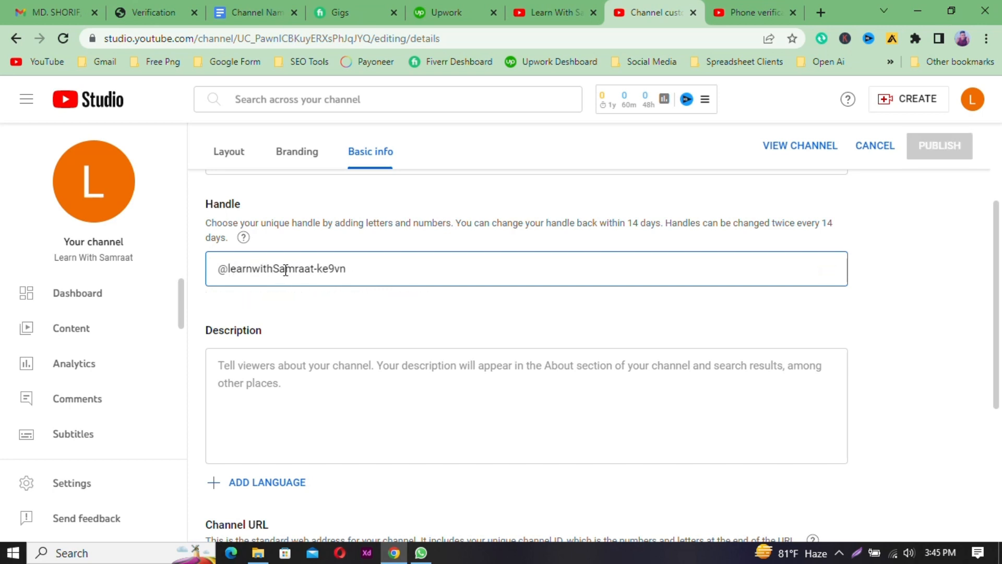
key(BackSpace)
text(s)
Copy the description and business contact details from the Google Docs channel document into the channel's Description, closing the phone verification page
scroll(346, 327, down, 3)
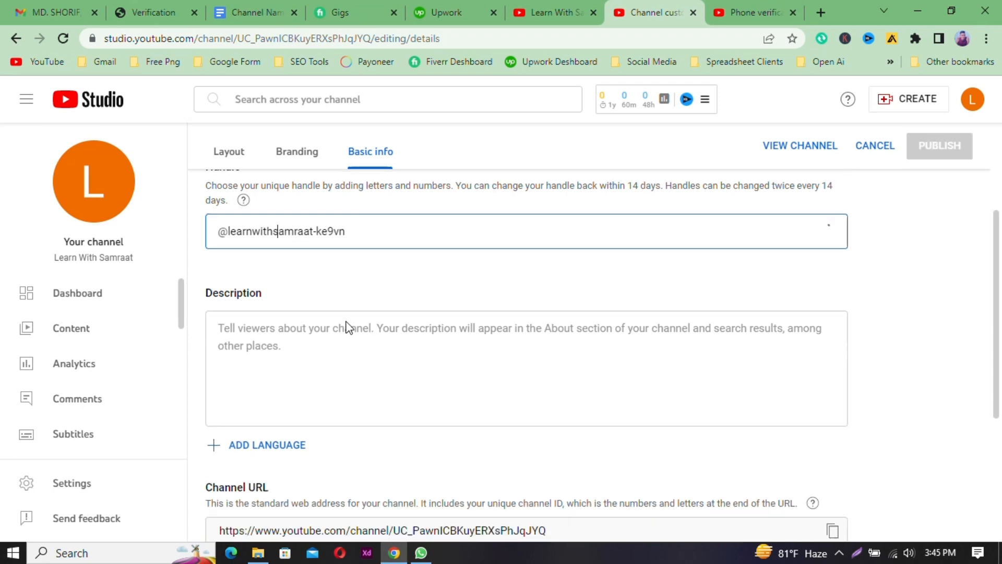
click(275, 260)
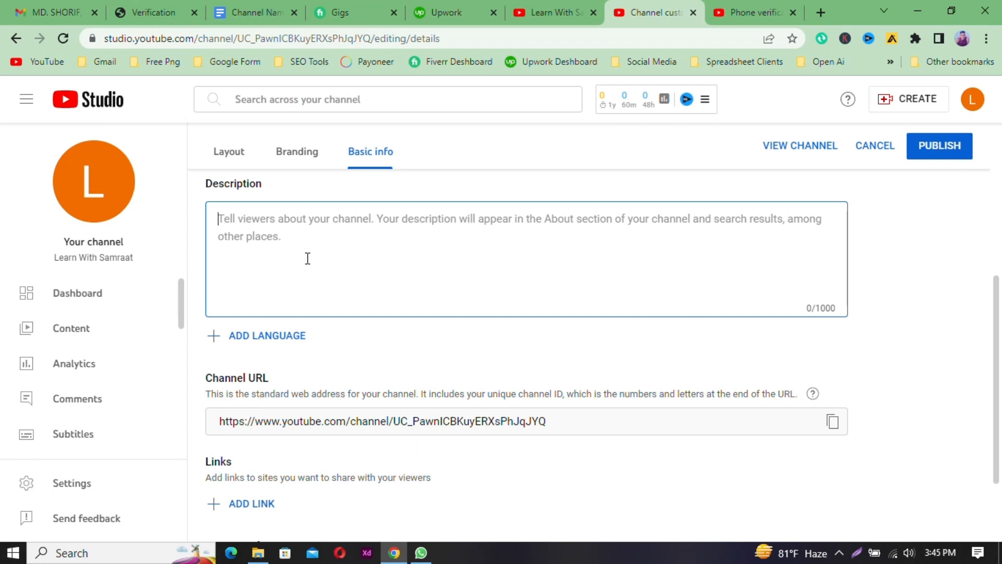
click(241, 8)
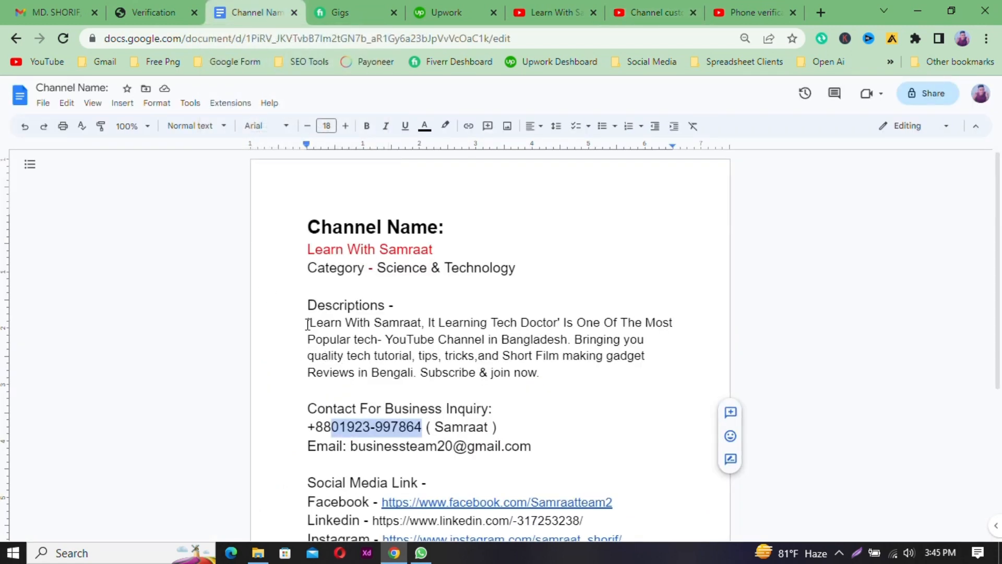
drag(307, 320, 587, 439)
key(ctrl+c)
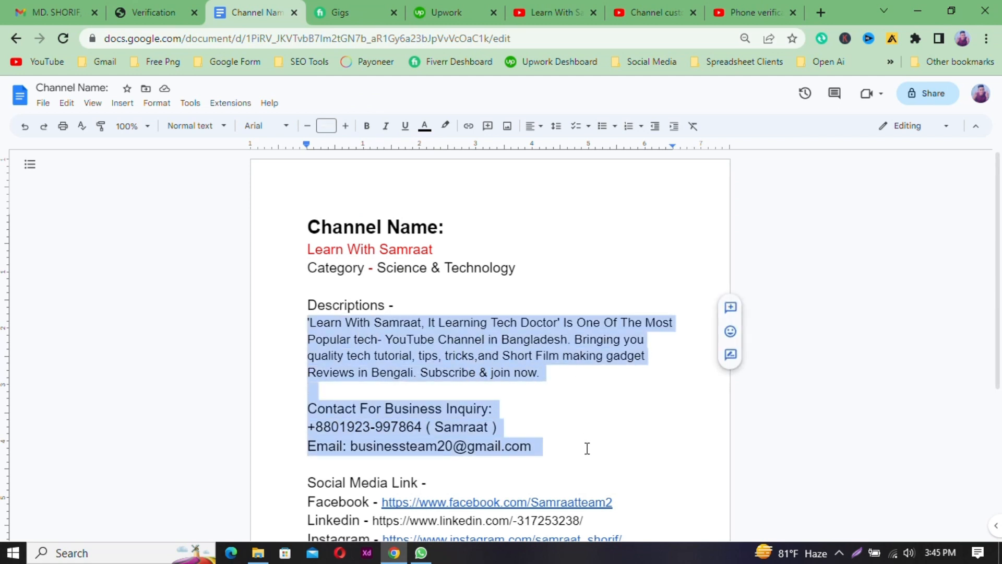
click(741, 8)
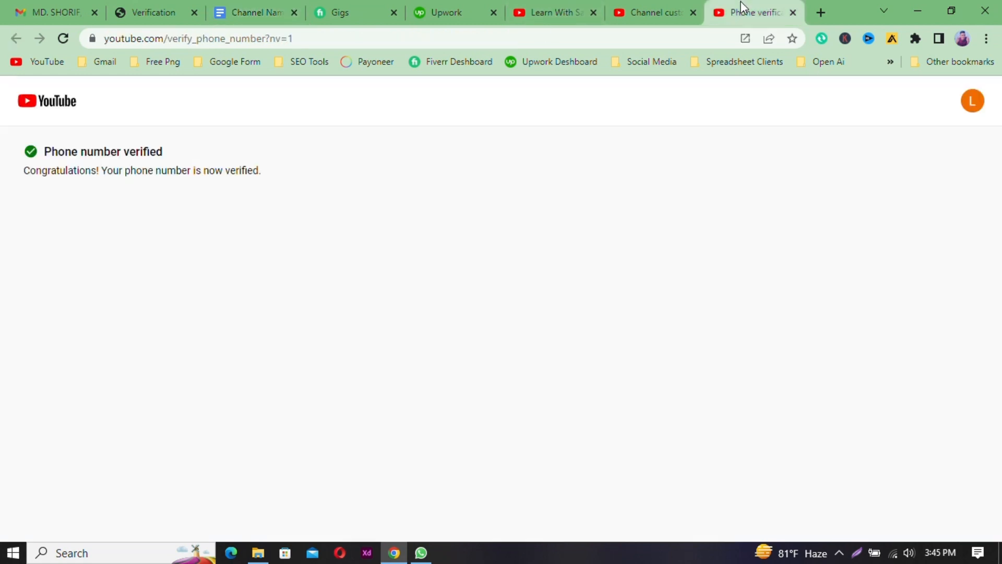
click(793, 12)
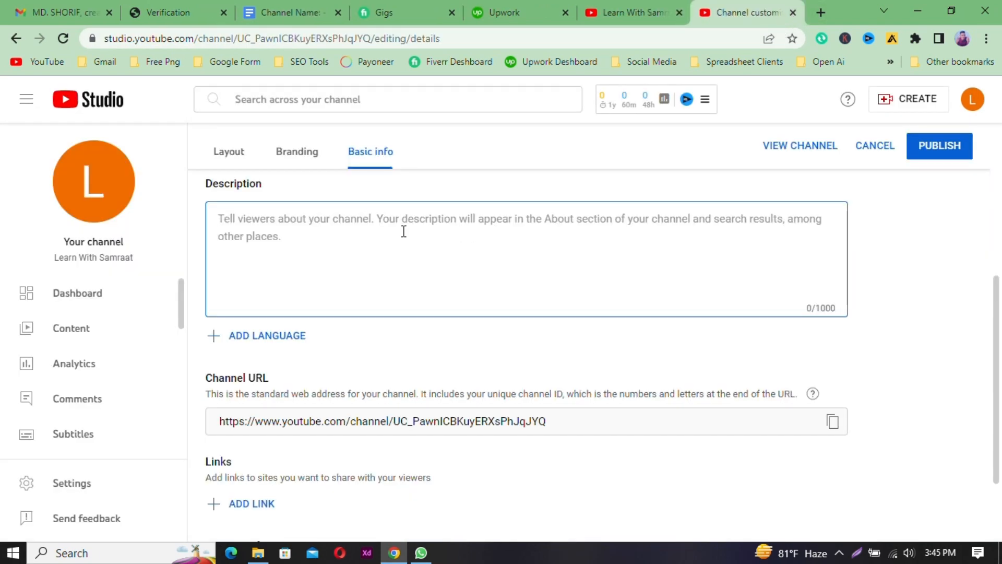
key(ctrl+v)
scroll(457, 286, up, 1)
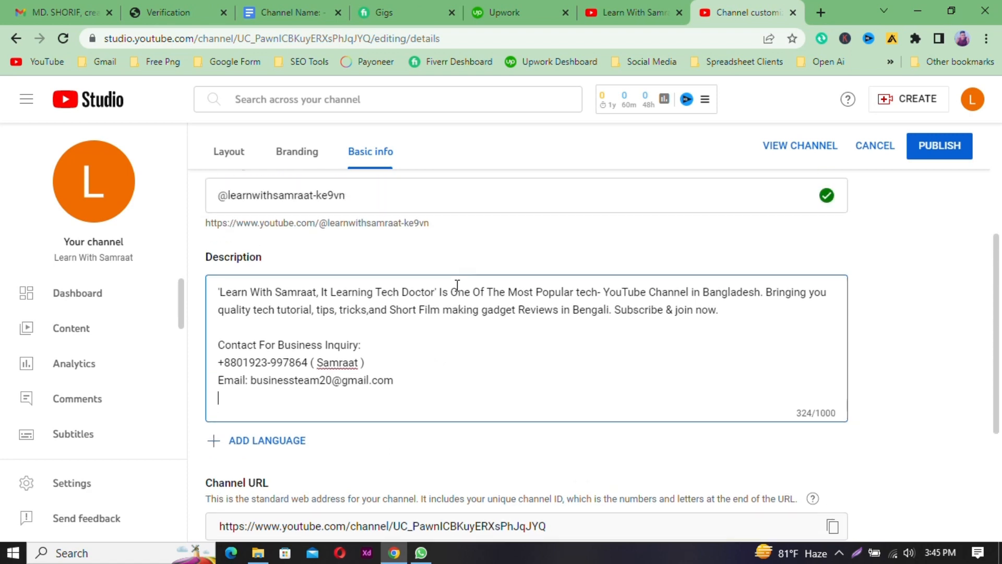
Add a new channel link with the title "Facebook" in the Links section
scroll(456, 285, down, 1)
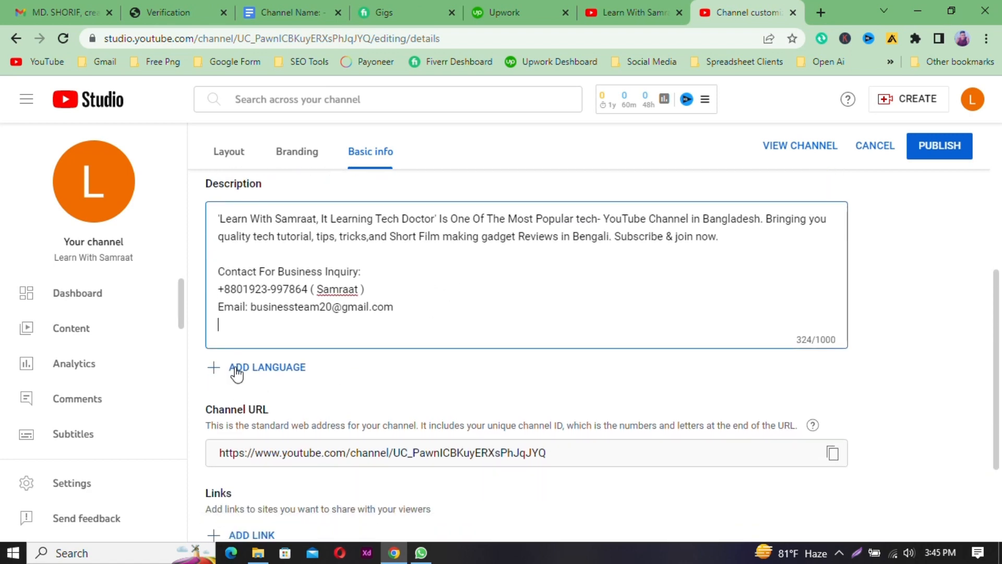
scroll(423, 402, down, 1)
scroll(423, 402, down, 2)
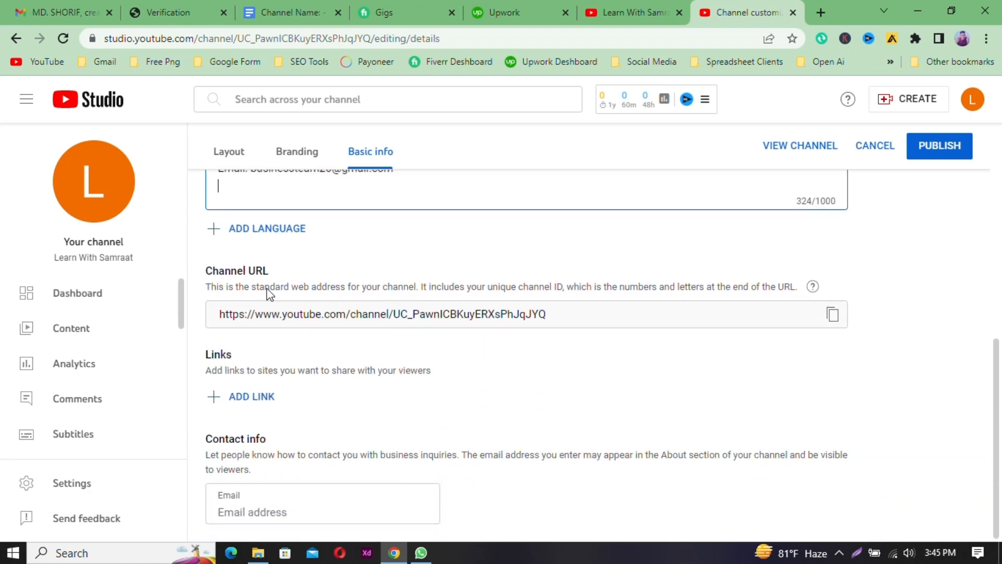
click(218, 401)
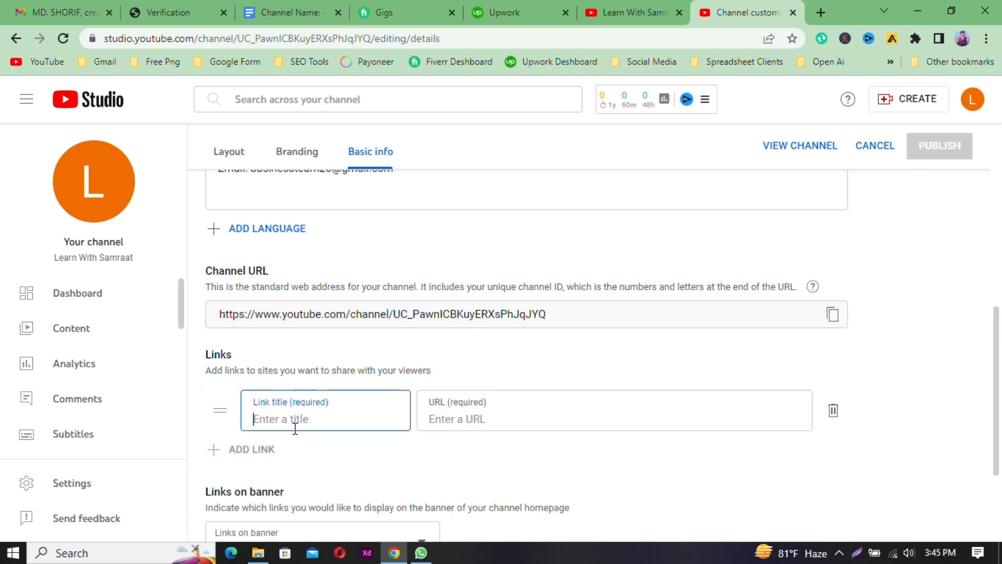
text(Facebook)
click(562, 414)
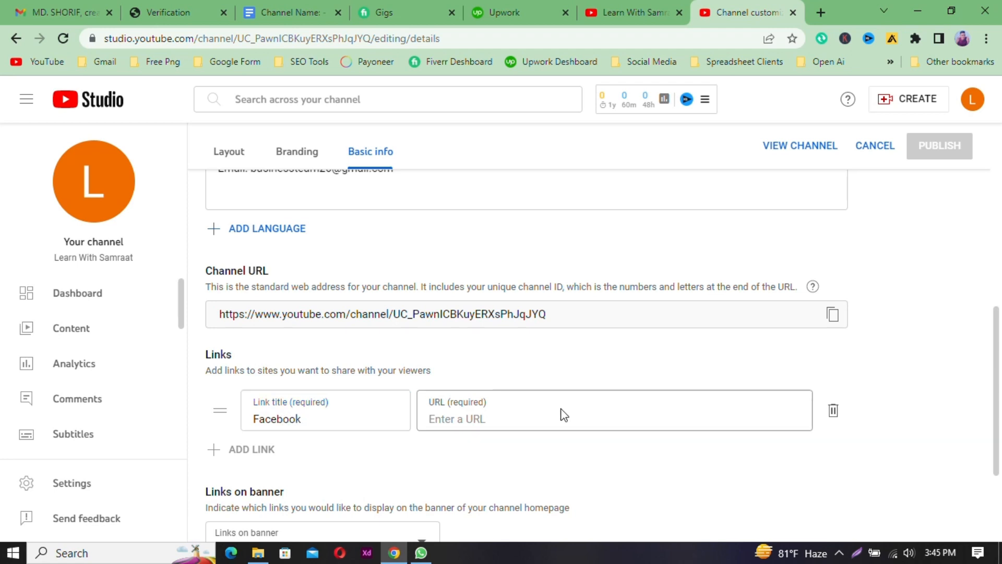
Copy the Facebook address from the Google Docs channel document into the URL of the Facebook link
click(284, 11)
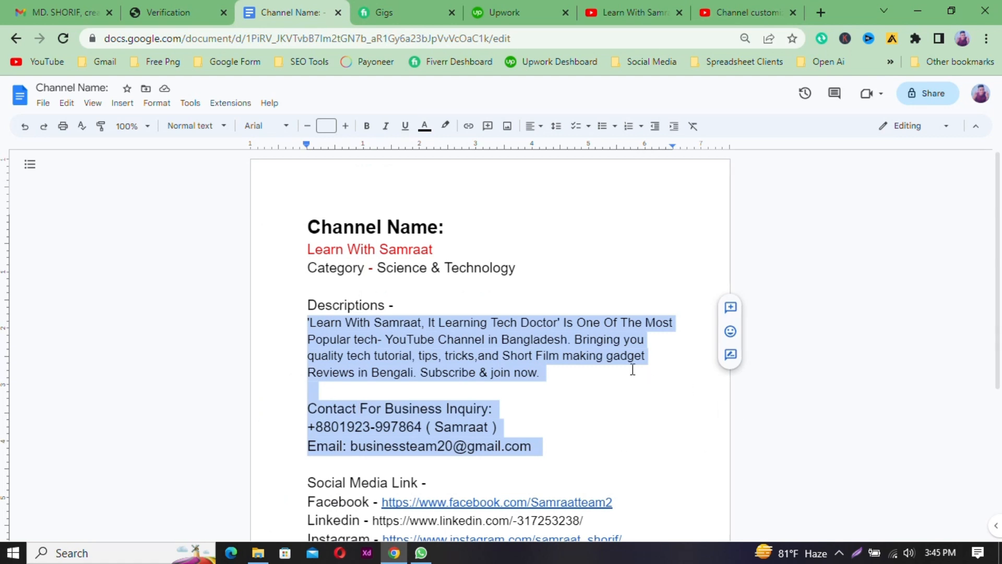
scroll(632, 369, down, 3)
drag(616, 356, 383, 355)
key(ctrl+c)
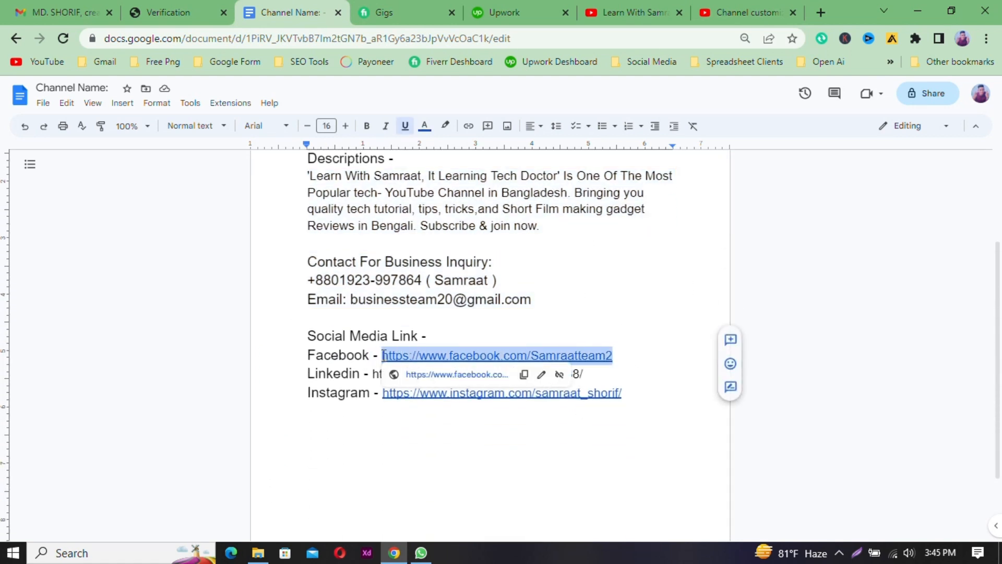
click(755, 9)
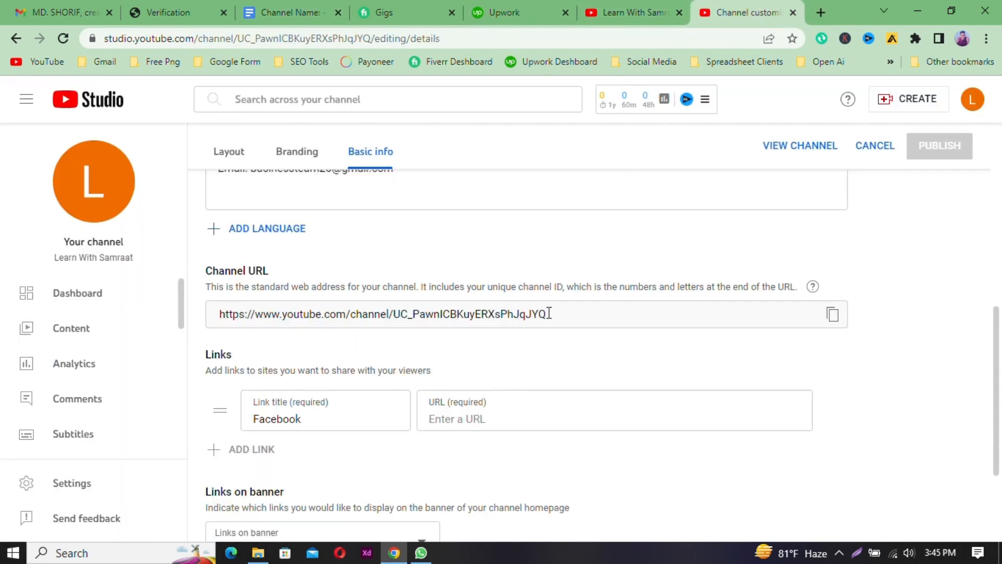
click(478, 415)
key(ctrl+v)
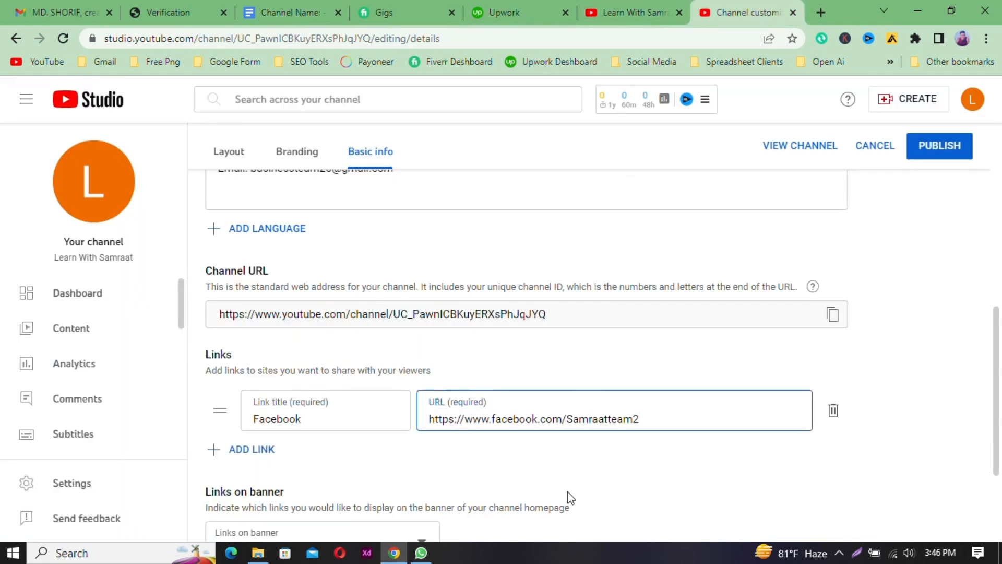
Add a second channel link with the title "Linkedin"
scroll(568, 496, down, 3)
click(236, 306)
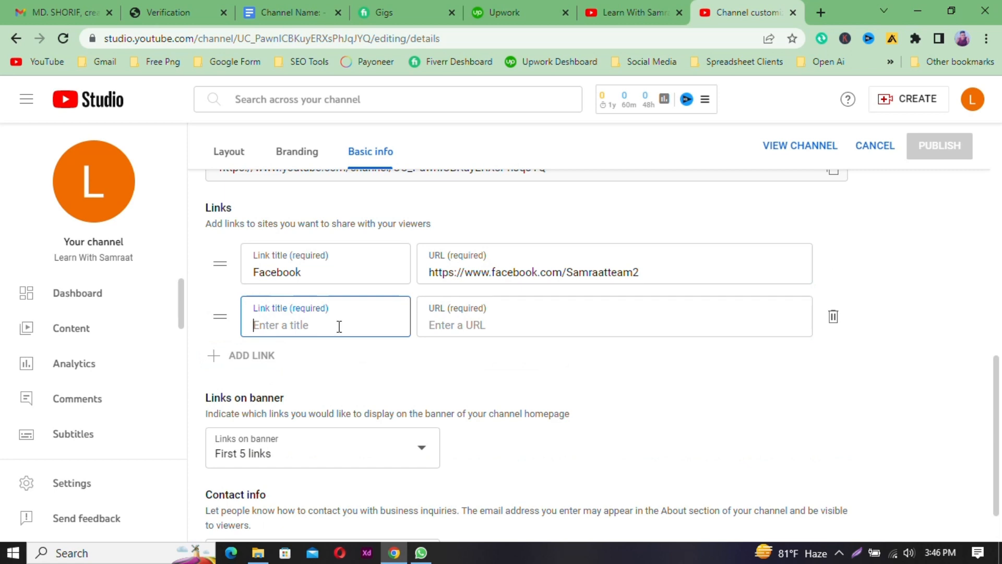
click(338, 3)
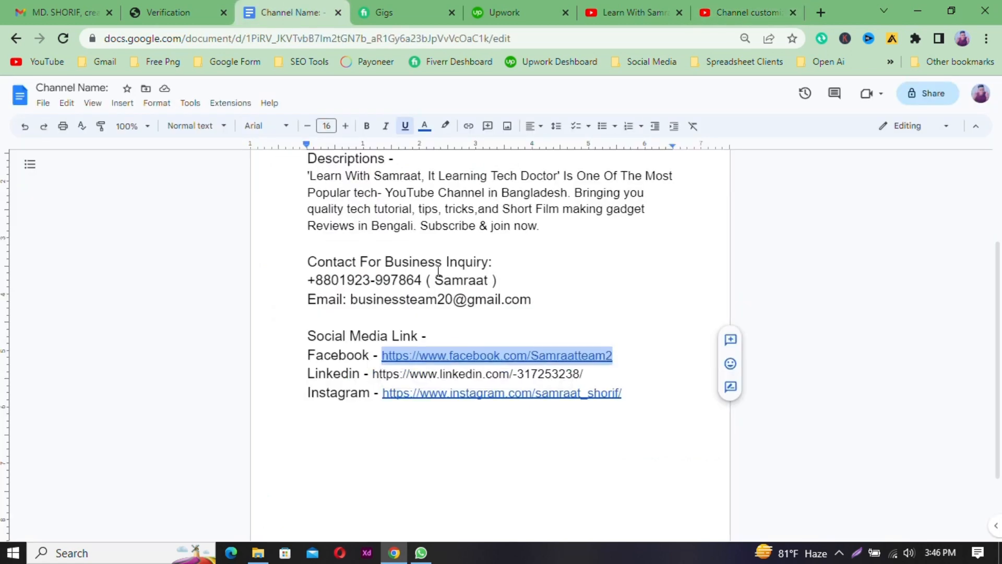
click(744, 7)
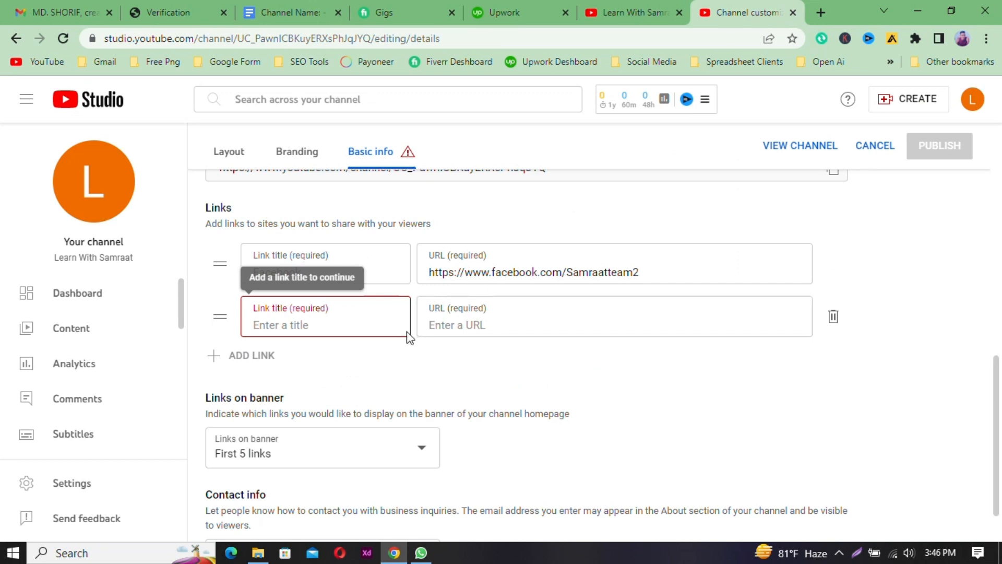
text(Linkdin)
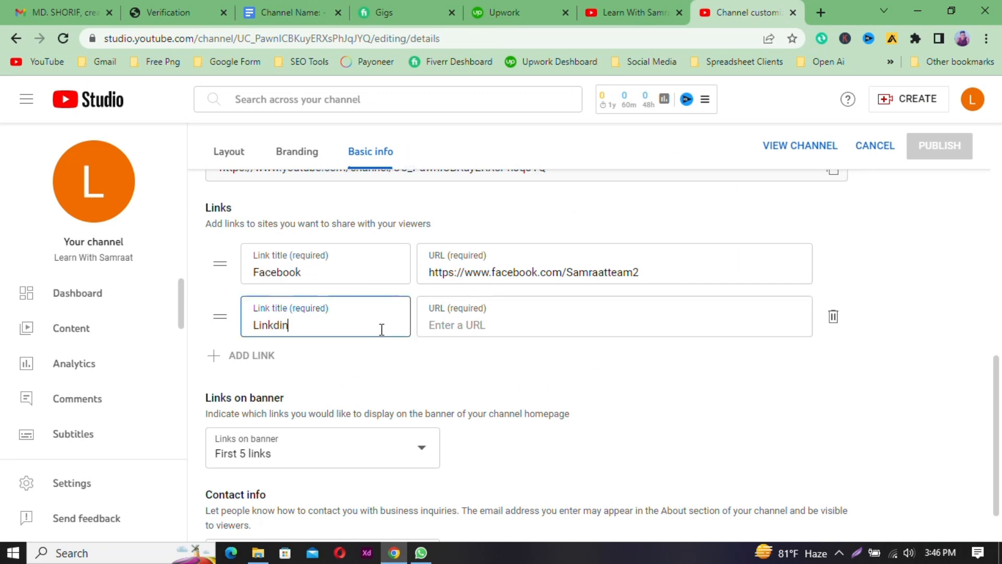
click(274, 330)
text(e)
Copy the Linkedin address from the Google Docs channel document into the URL of the Linkedin link
click(494, 322)
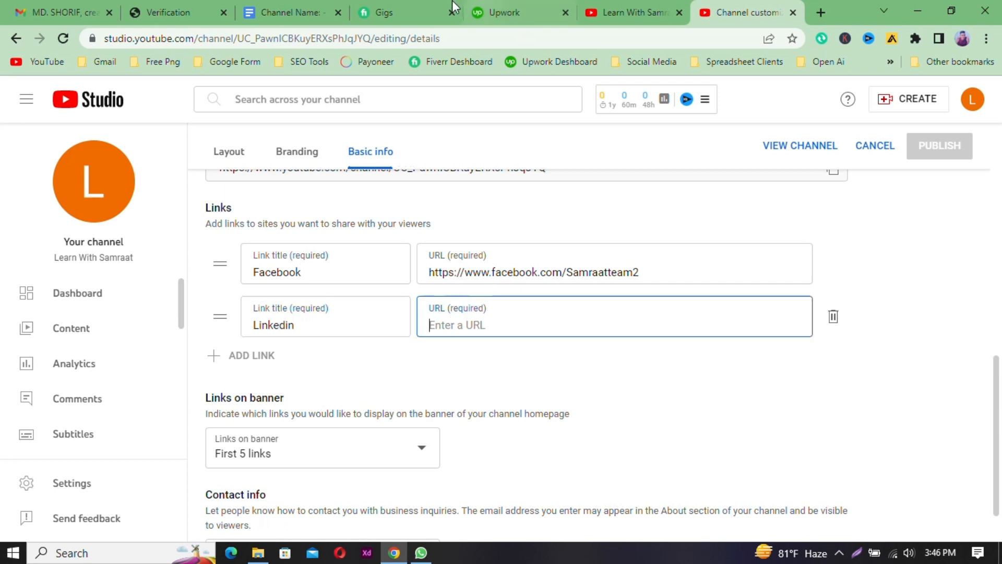
click(261, 2)
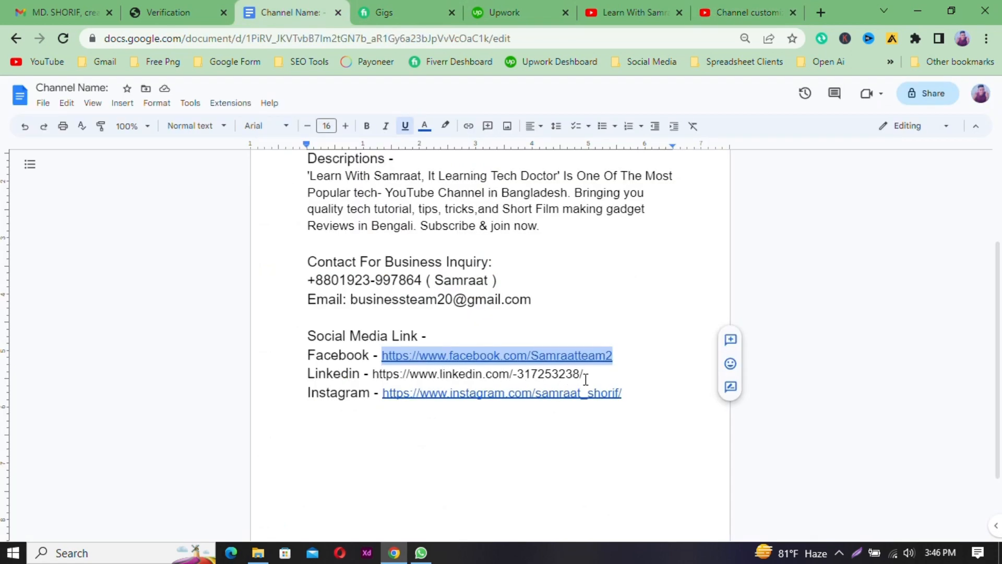
drag(588, 373, 374, 377)
key(ctrl+c)
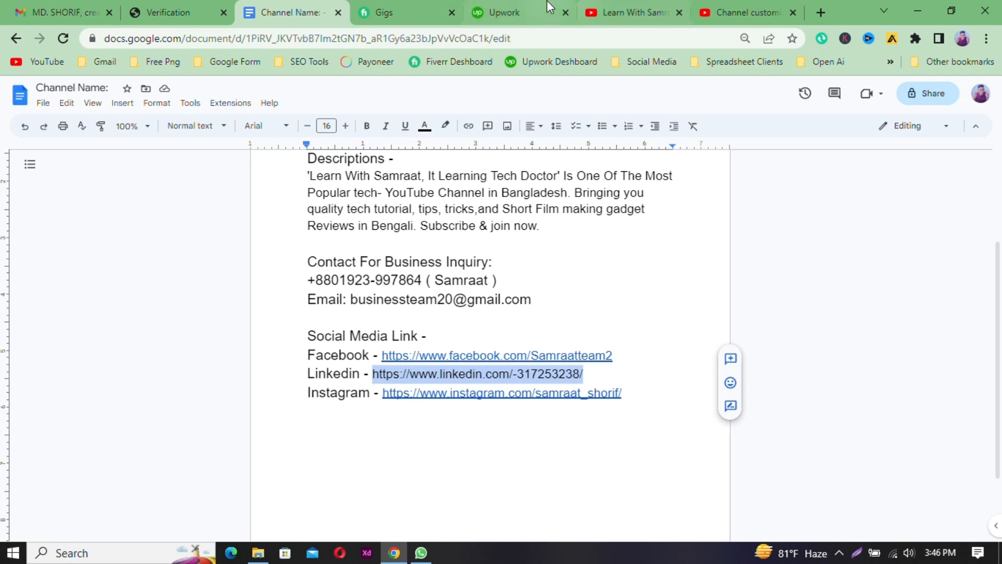
click(732, 5)
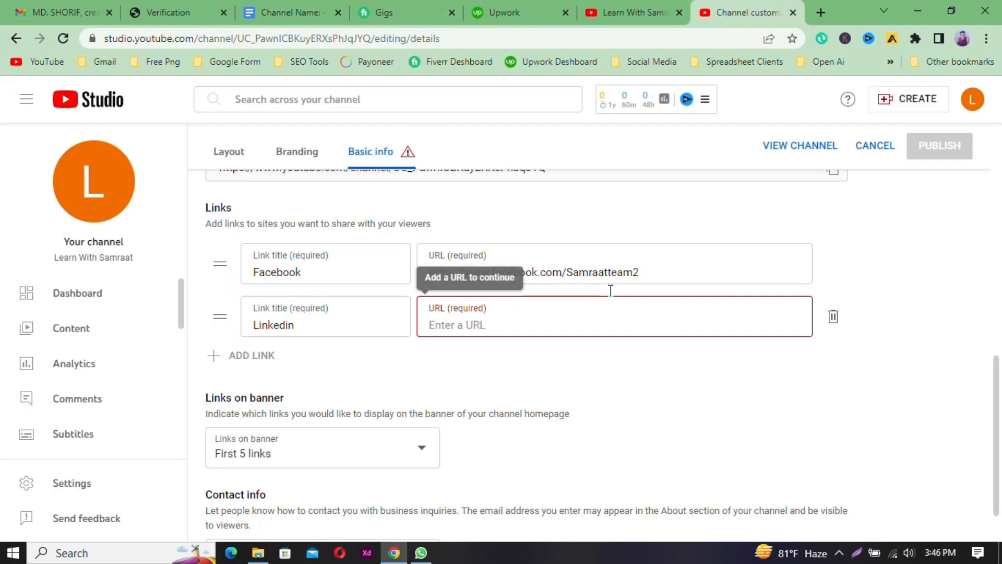
click(566, 320)
key(ctrl+v)
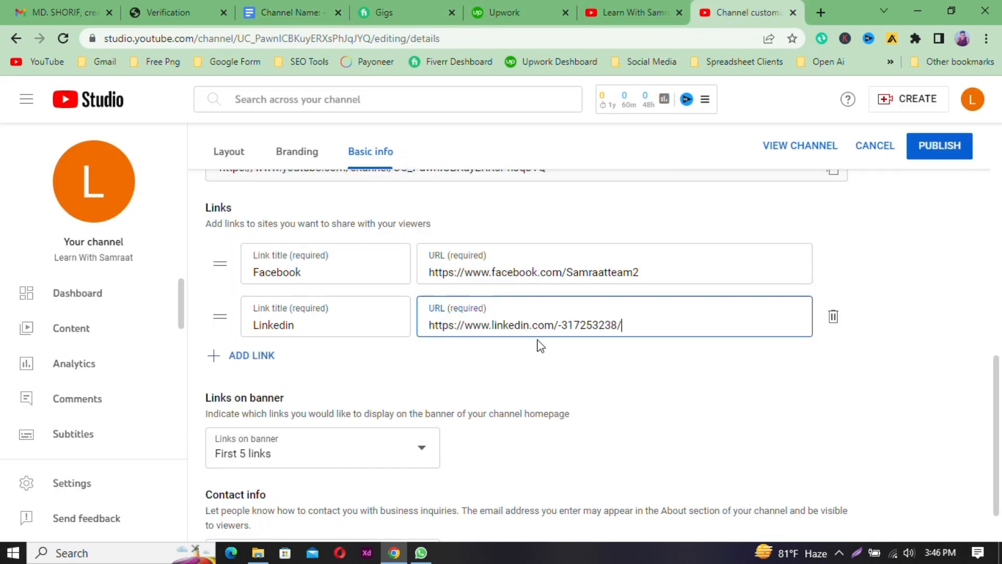
Add a third channel link and give it the title "Instagram", copied from the Google Docs channel document
click(258, 357)
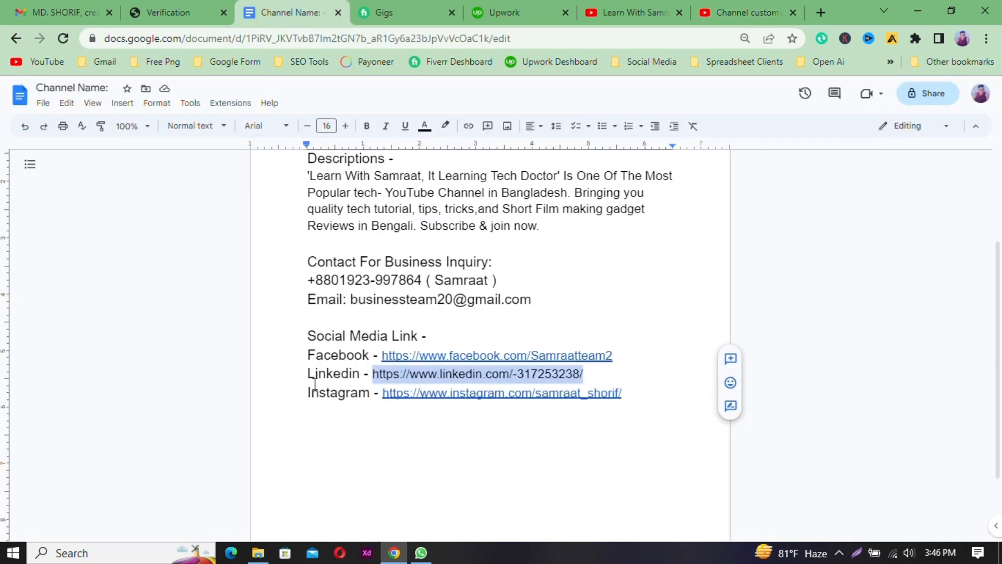
drag(369, 396, 305, 391)
key(ctrl+c)
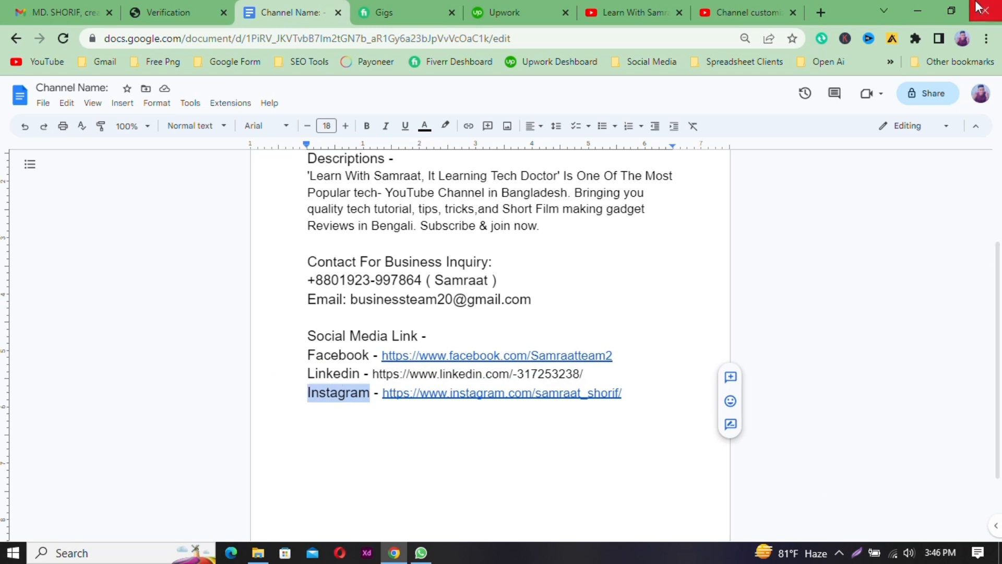
click(768, 6)
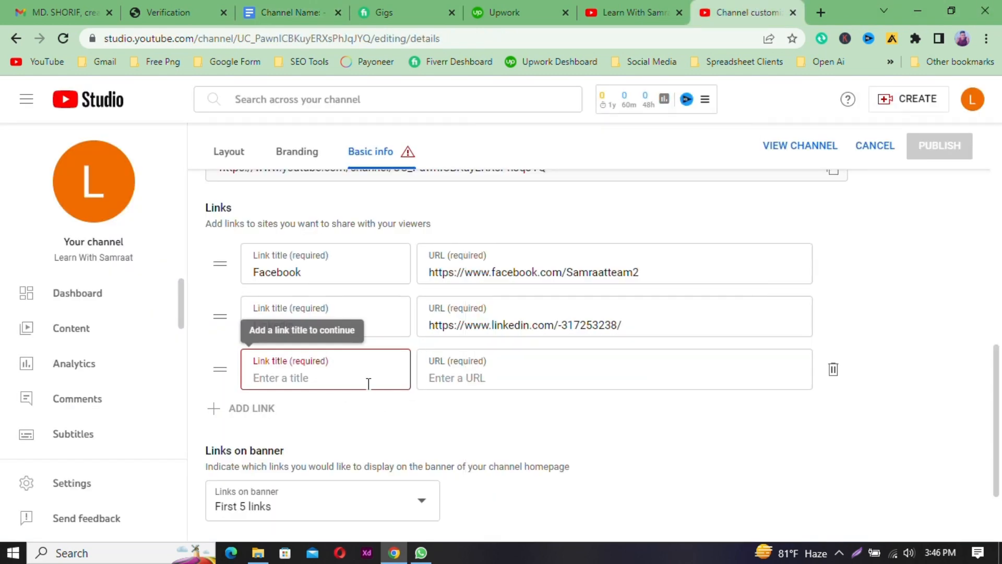
click(465, 377)
key(ctrl+v)
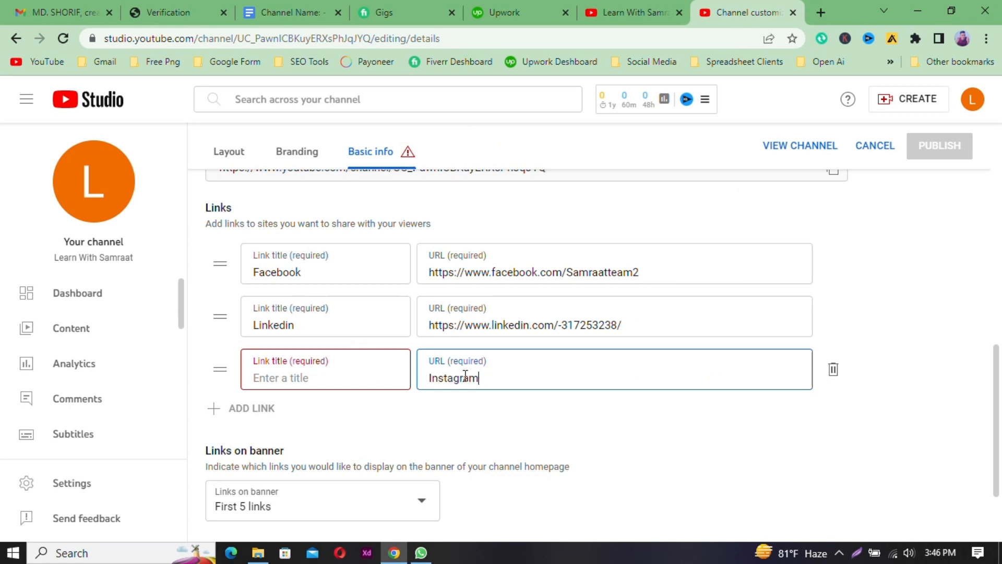
drag(479, 378, 429, 377)
key(ctrl+c)
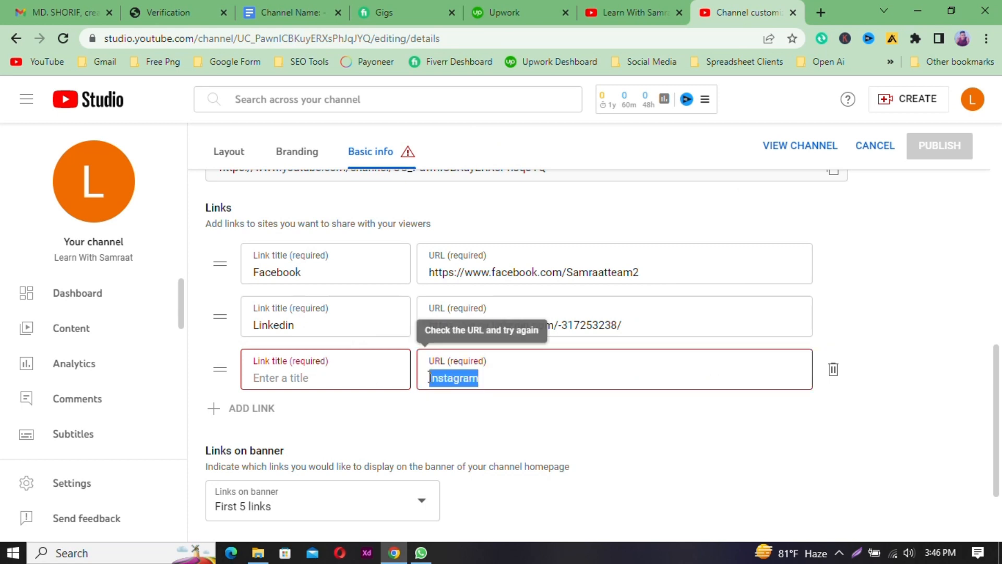
key(BackSpace)
click(313, 369)
key(ctrl+v)
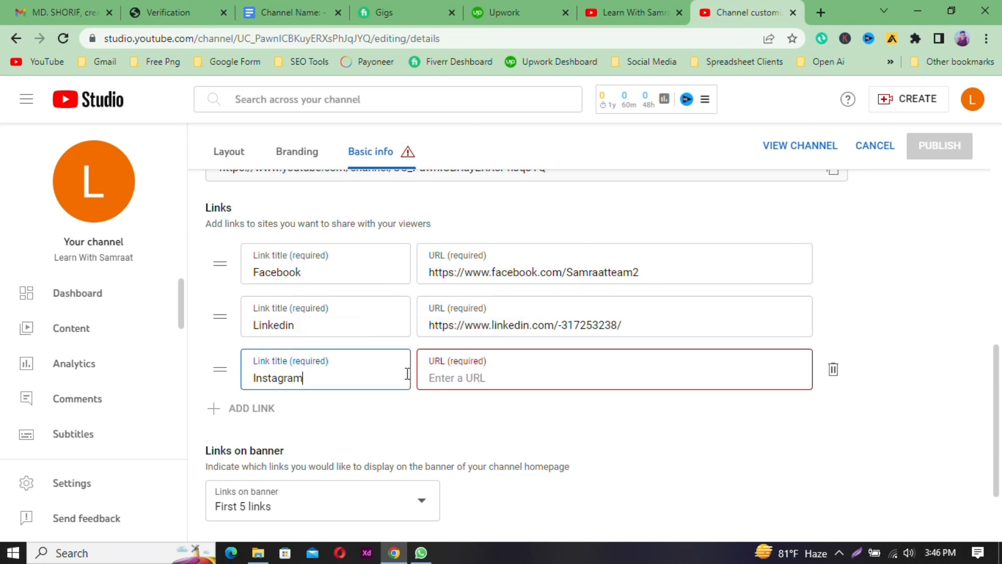
Copy the Instagram address from the Google Docs channel document into the URL of the Instagram link
click(292, 12)
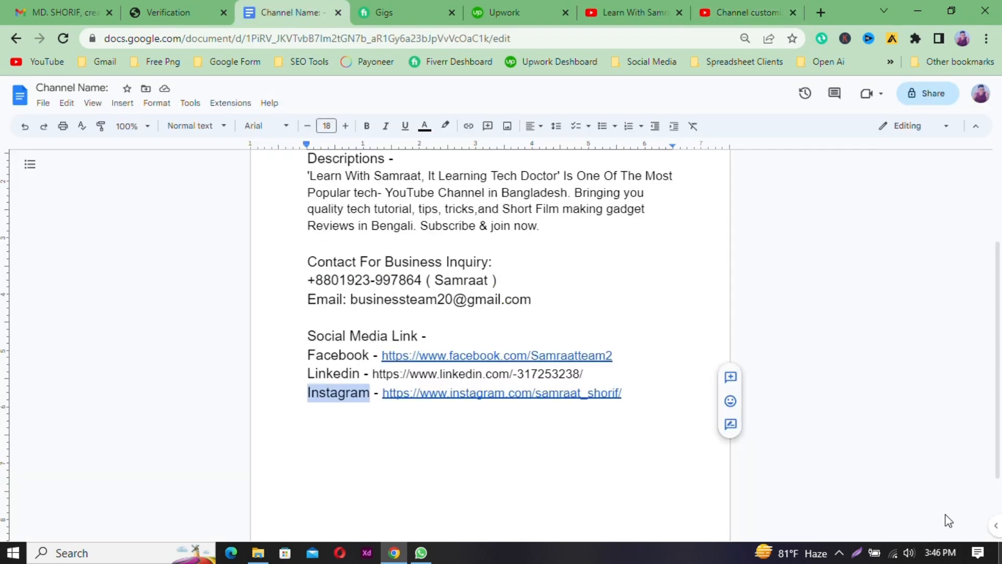
drag(622, 393, 383, 392)
key(ctrl+c)
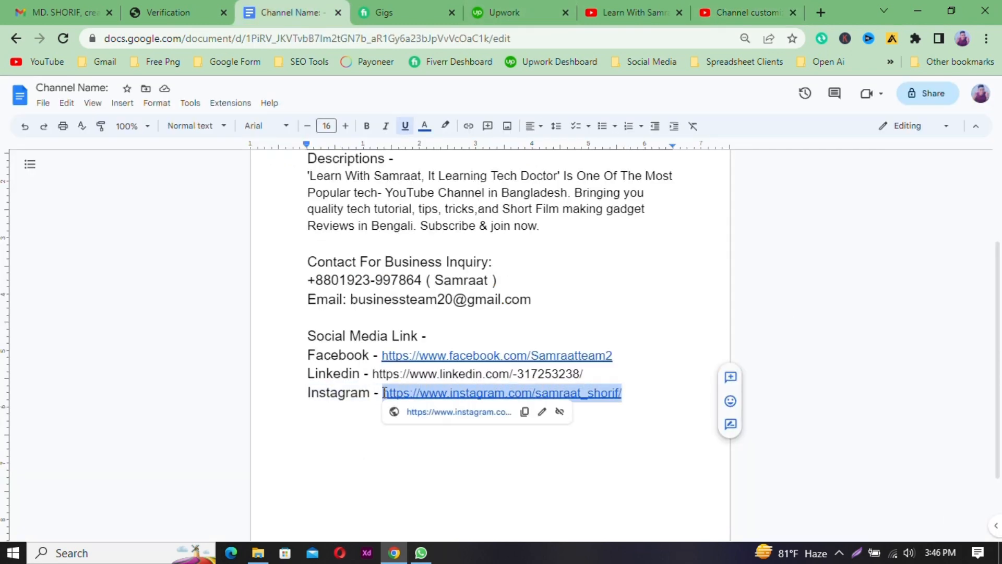
click(736, 12)
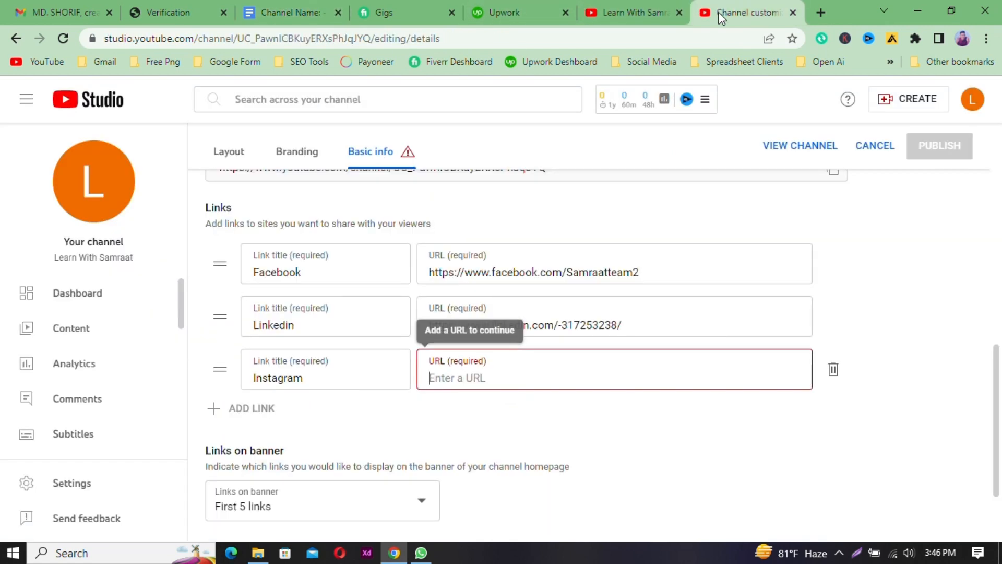
click(448, 378)
key(ctrl+v)
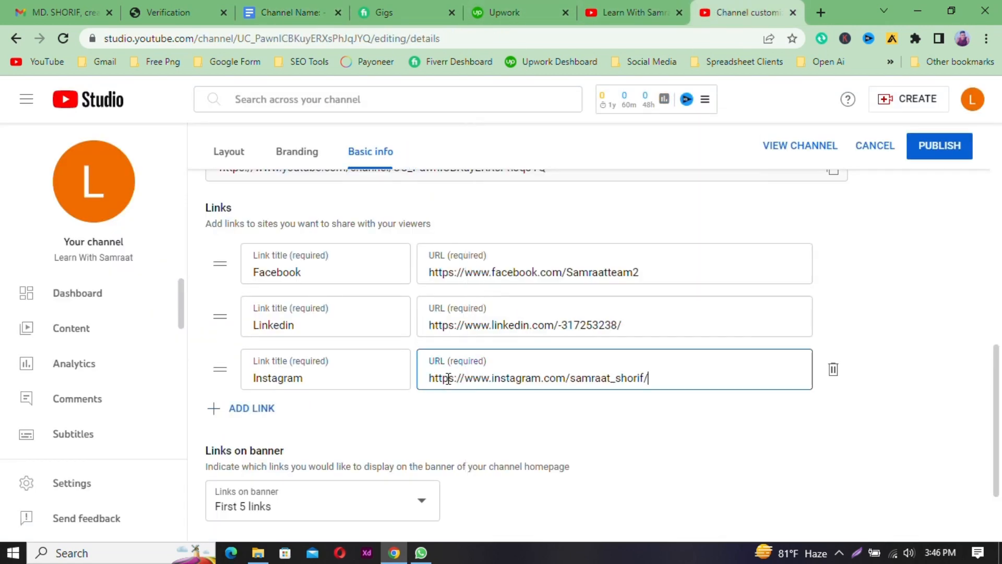
Set the links displayed on the channel banner to "First 3 links"
scroll(609, 460, down, 1)
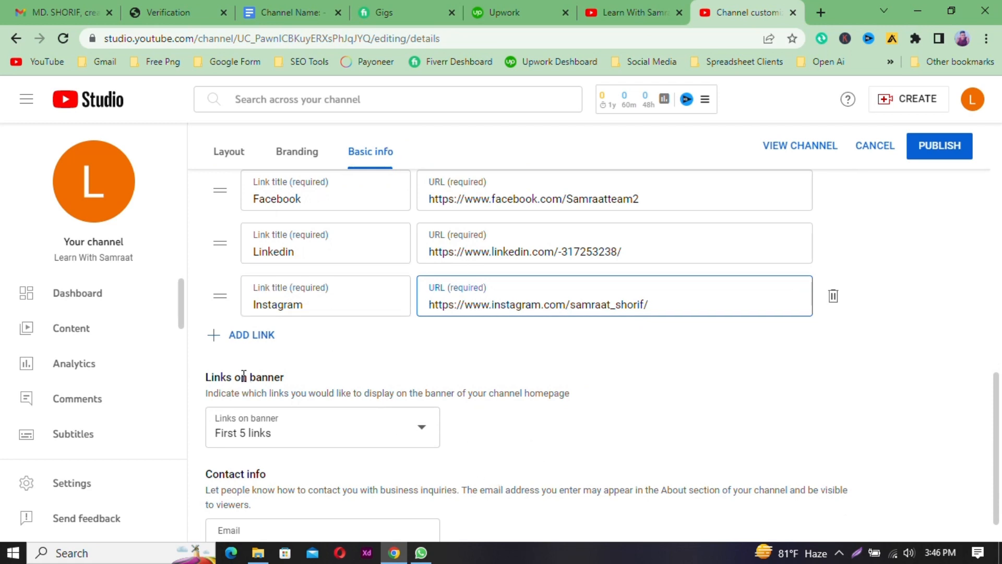
drag(205, 377, 291, 383)
scroll(830, 430, up, 10)
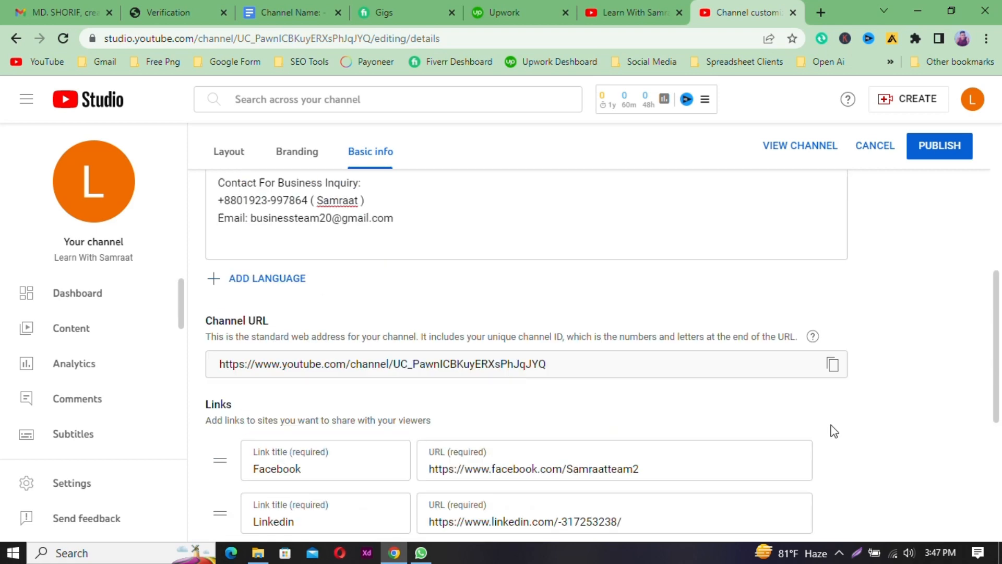
scroll(685, 360, down, 8)
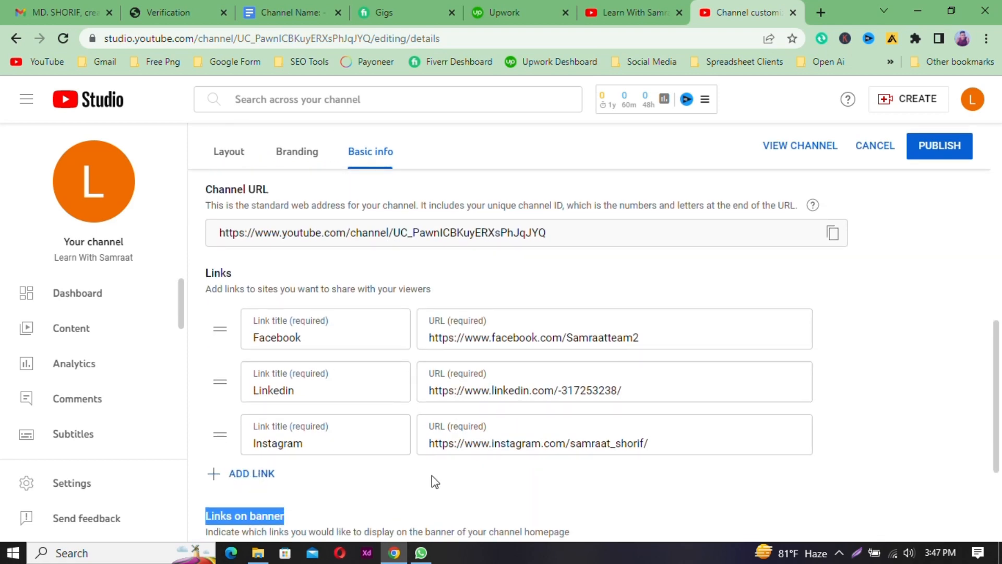
scroll(431, 480, down, 1)
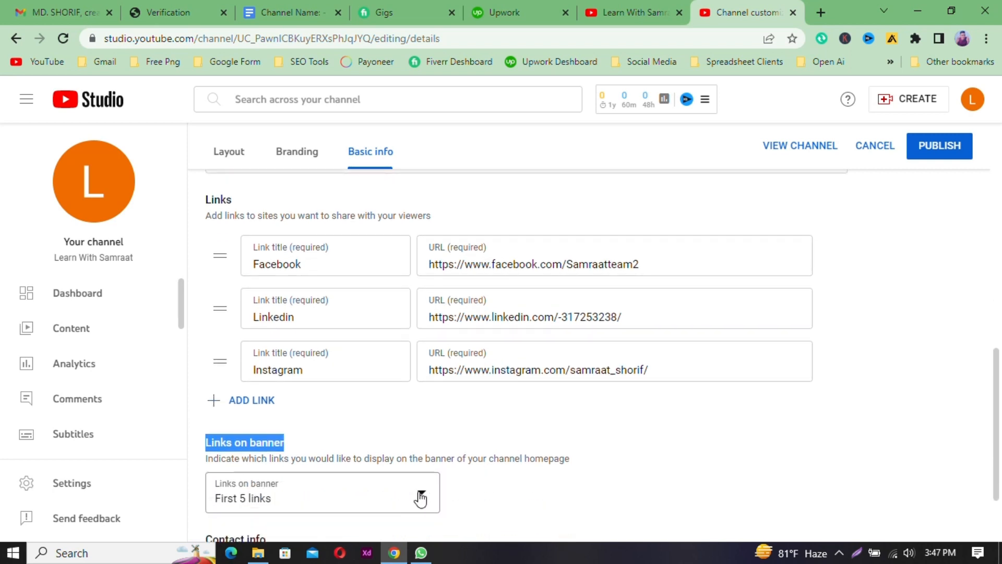
click(417, 497)
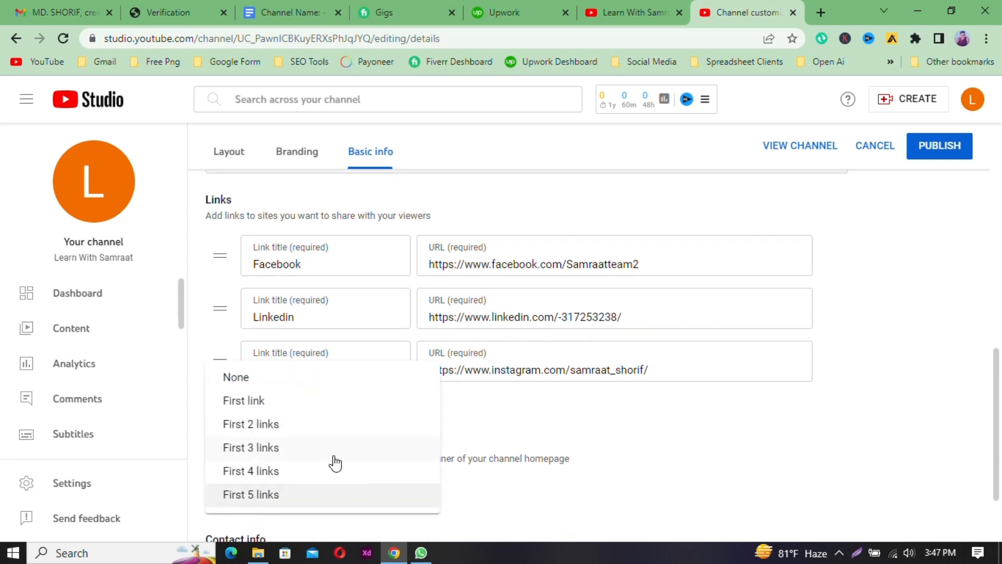
click(286, 452)
Copy the business email from the Google Docs channel document into the Contact info email, removing the stray character at its end
scroll(631, 448, down, 2)
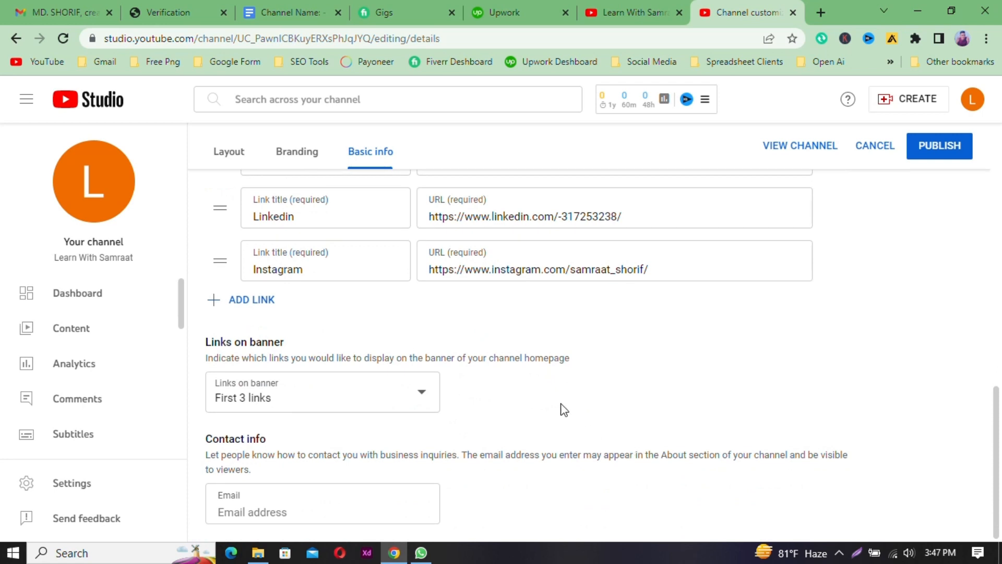
click(333, 505)
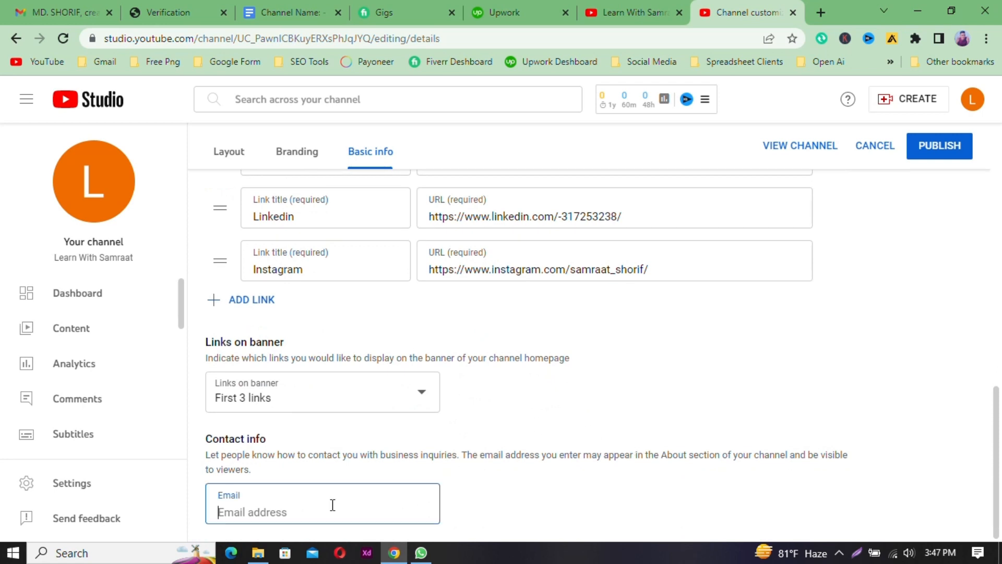
click(286, 12)
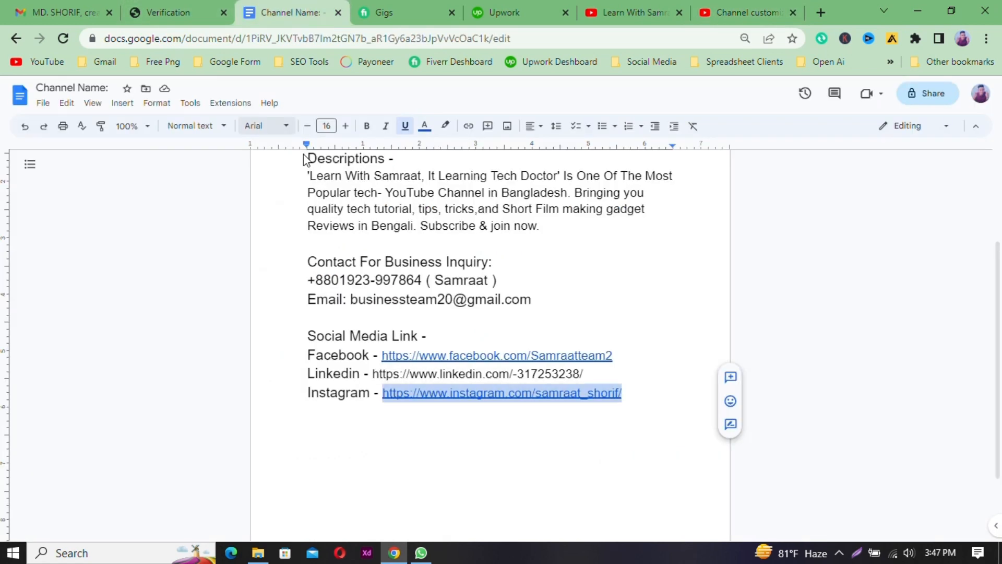
drag(555, 298, 354, 308)
key(ctrl+c)
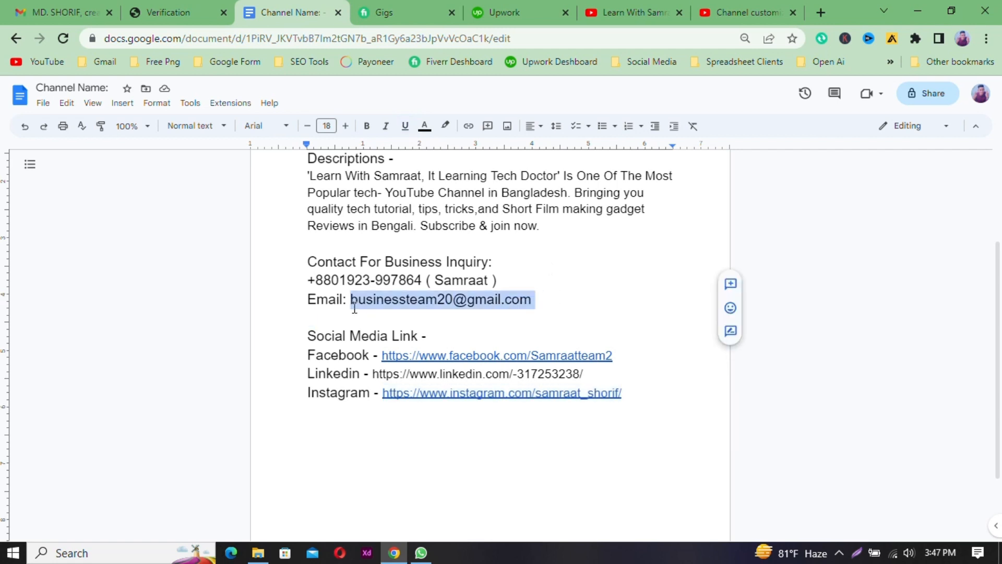
click(736, 12)
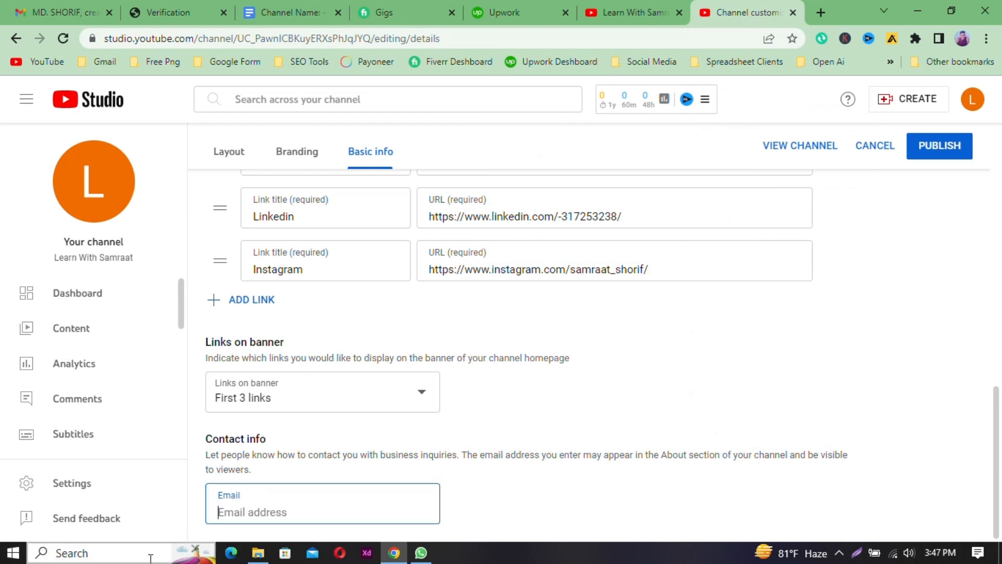
key(ctrl+v)
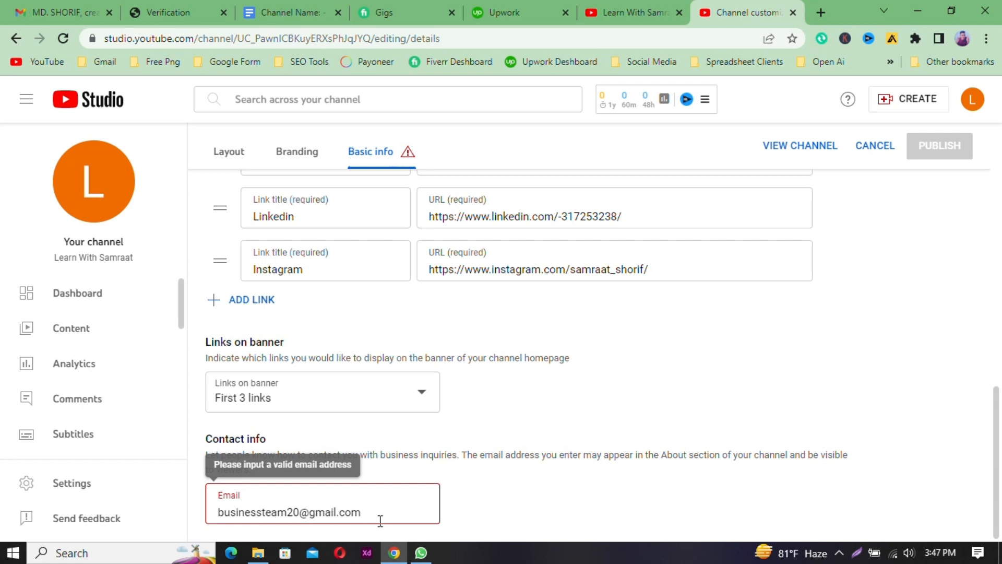
key(BackSpace)
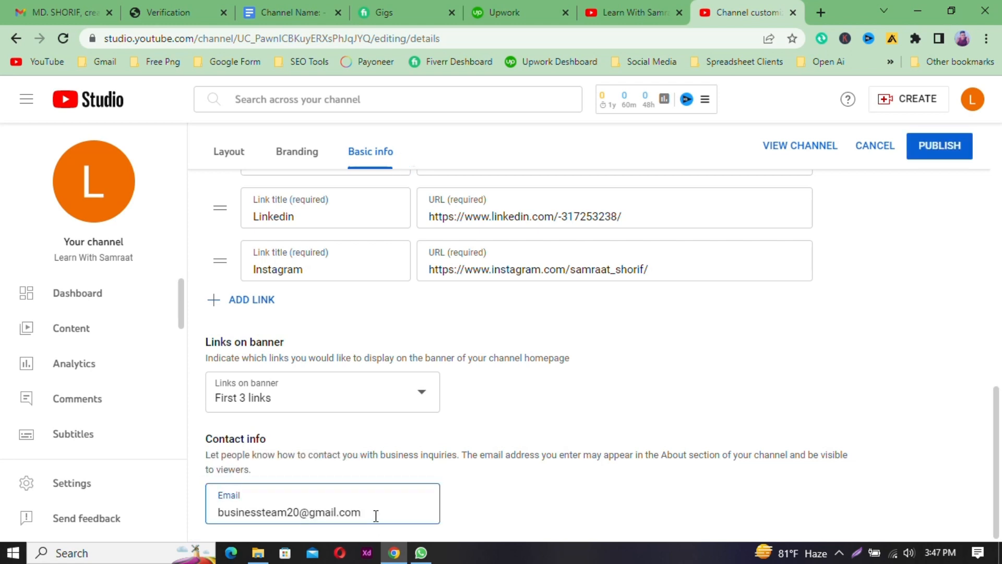
Publish the channel customization changes
scroll(720, 347, up, 10)
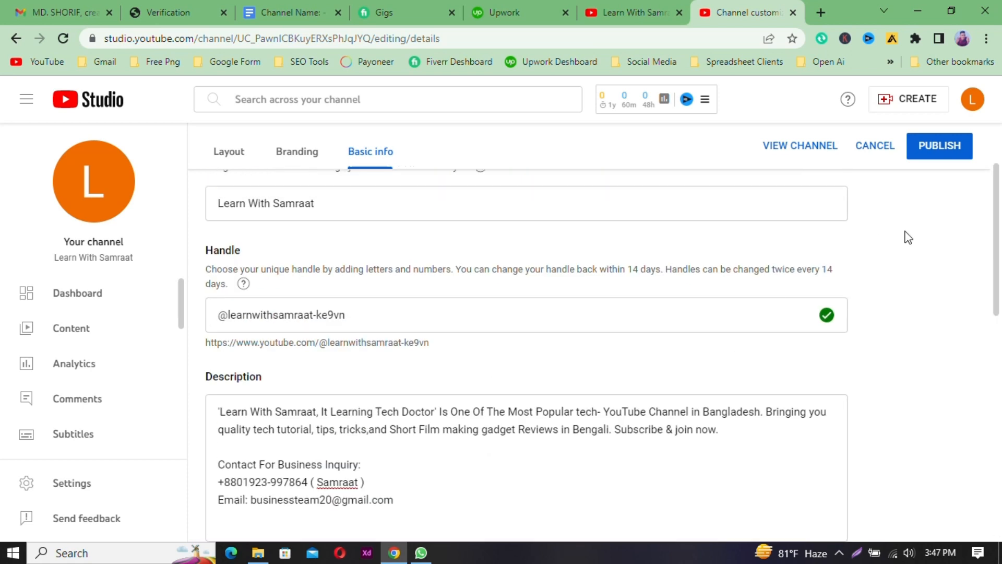
click(938, 149)
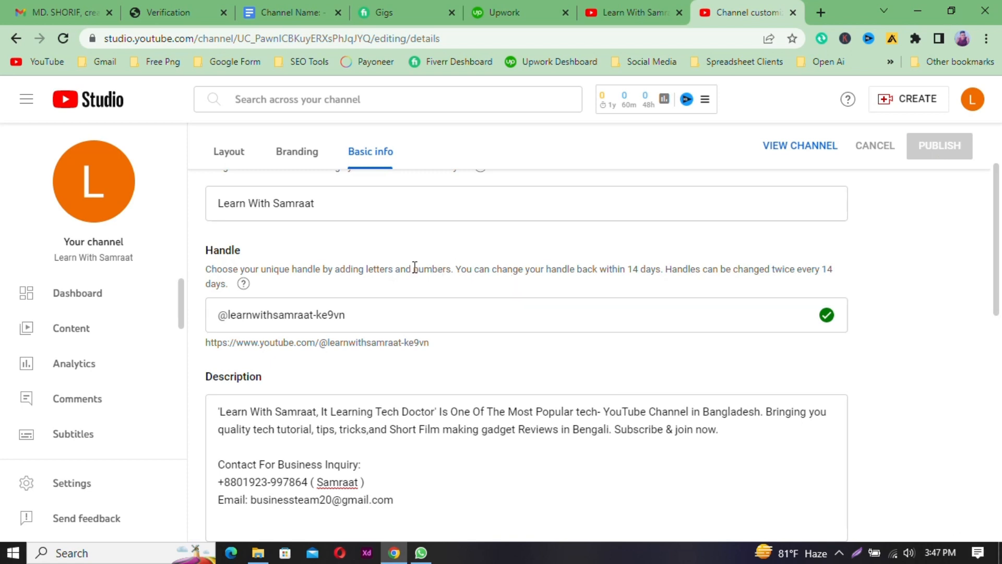
scroll(415, 268, up, 2)
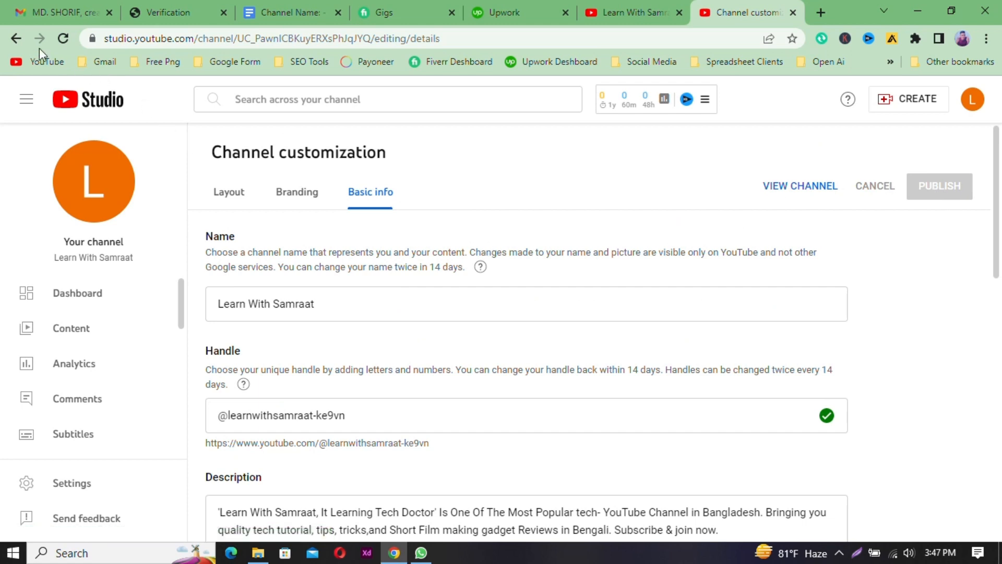
Reload YouTube Studio and view the channel dashboard and the channel content page
click(62, 38)
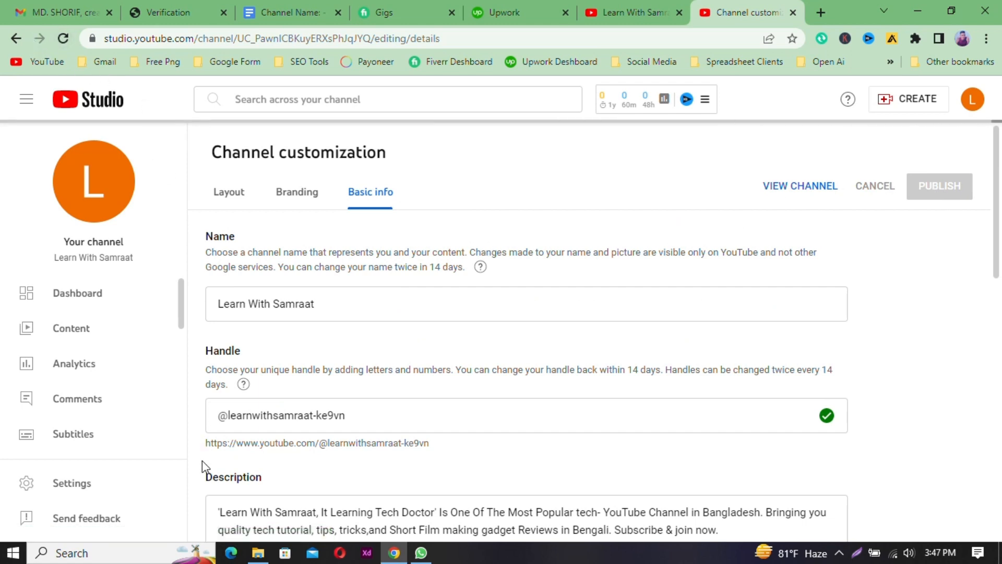
click(59, 304)
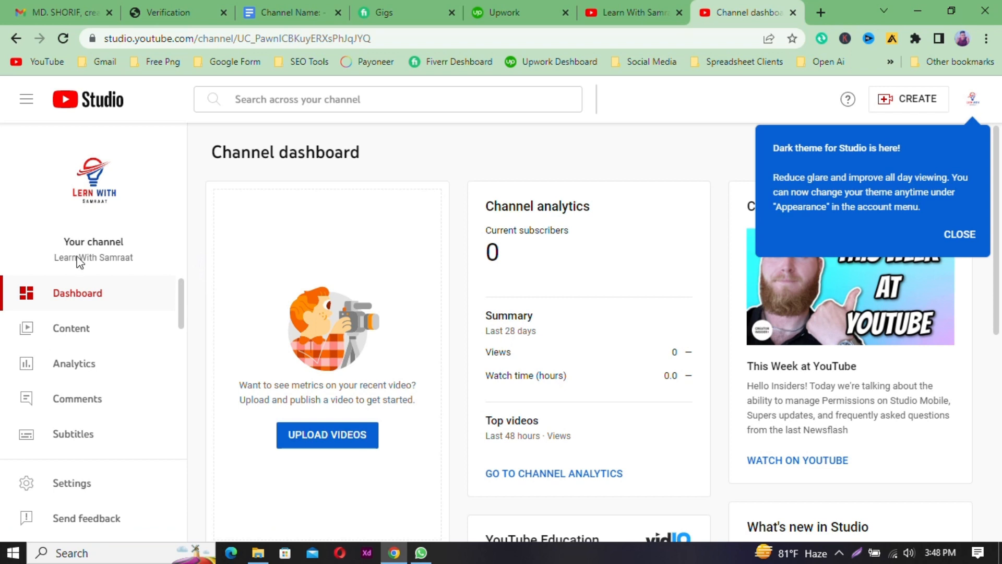
click(65, 339)
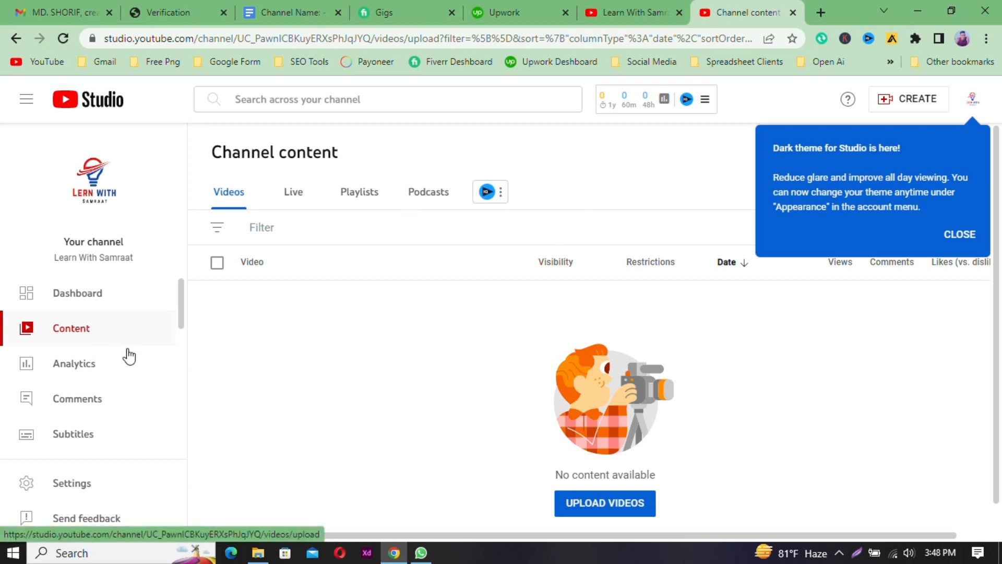
Open the channel's Earn page at the "How do I join?" section and dismiss the dark theme notice
scroll(112, 377, down, 3)
scroll(112, 376, down, 1)
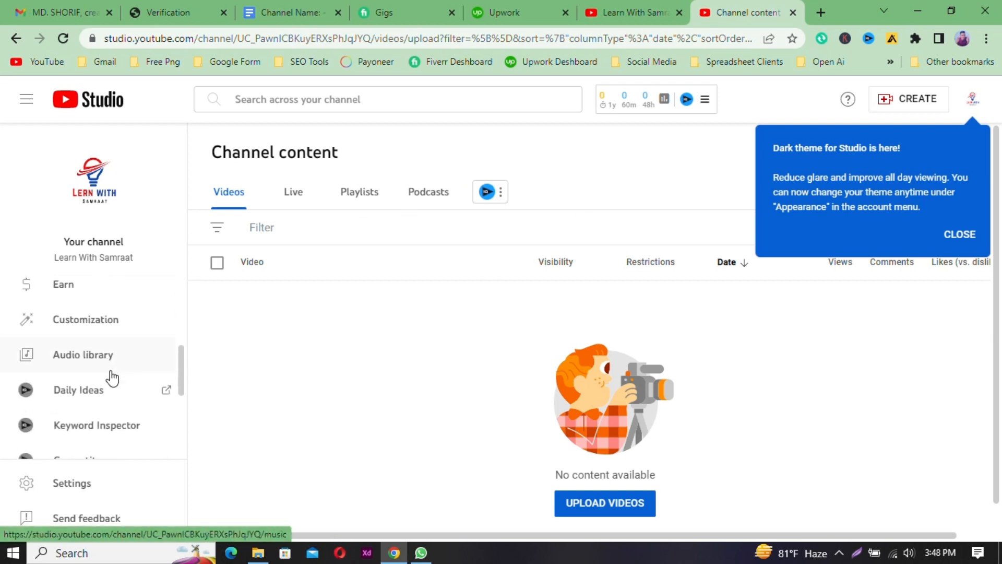
scroll(111, 377, up, 1)
click(51, 366)
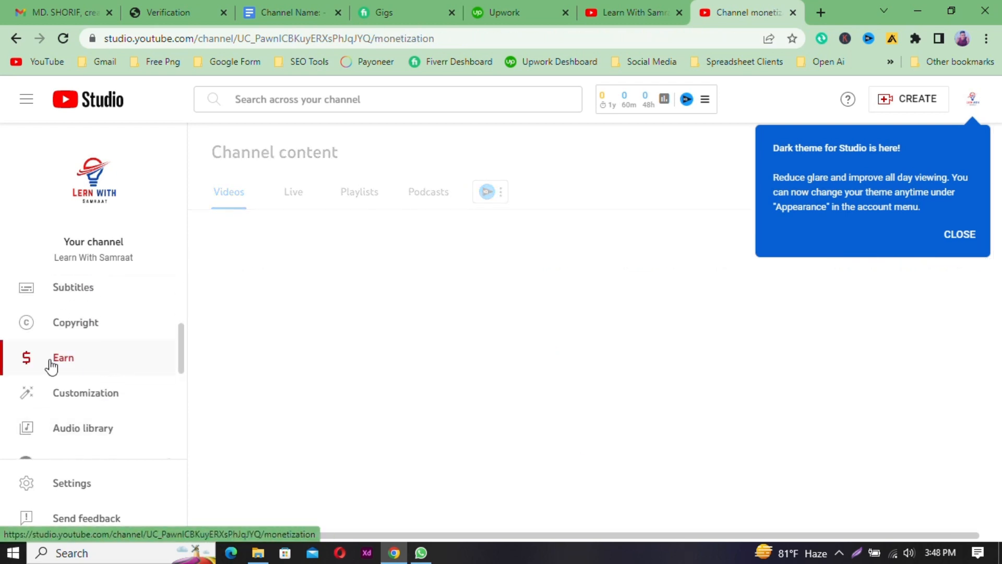
scroll(752, 339, down, 7)
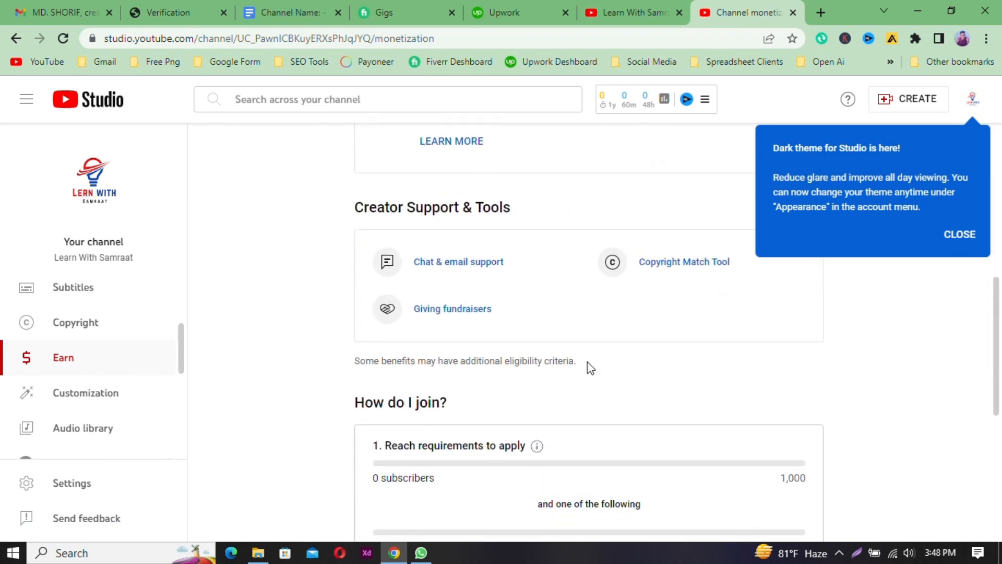
scroll(587, 362, down, 4)
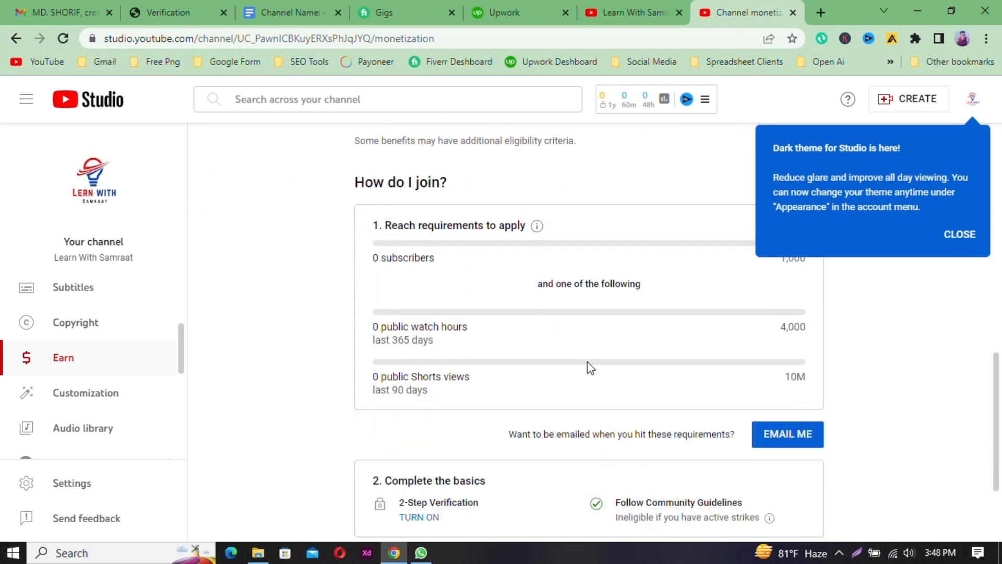
click(962, 234)
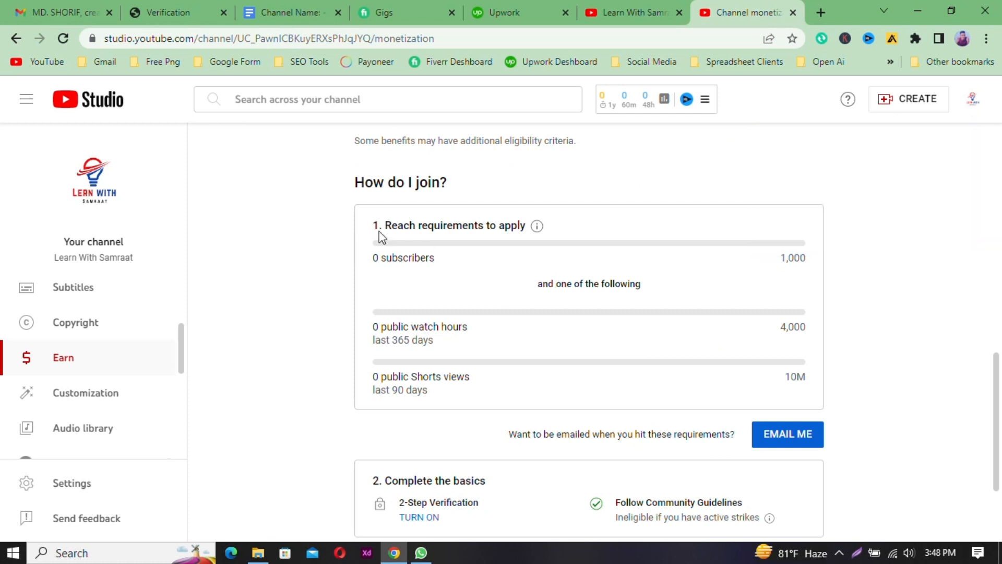
Examine the monetization requirements for subscribers, public watch hours and public Shorts views, including their time periods
drag(379, 232, 525, 229)
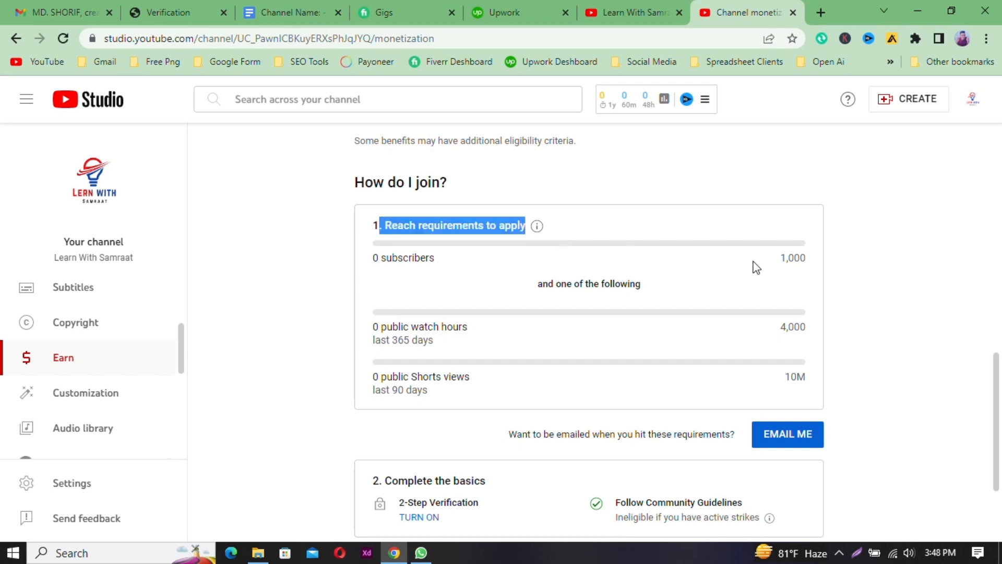
scroll(600, 282, down, 1)
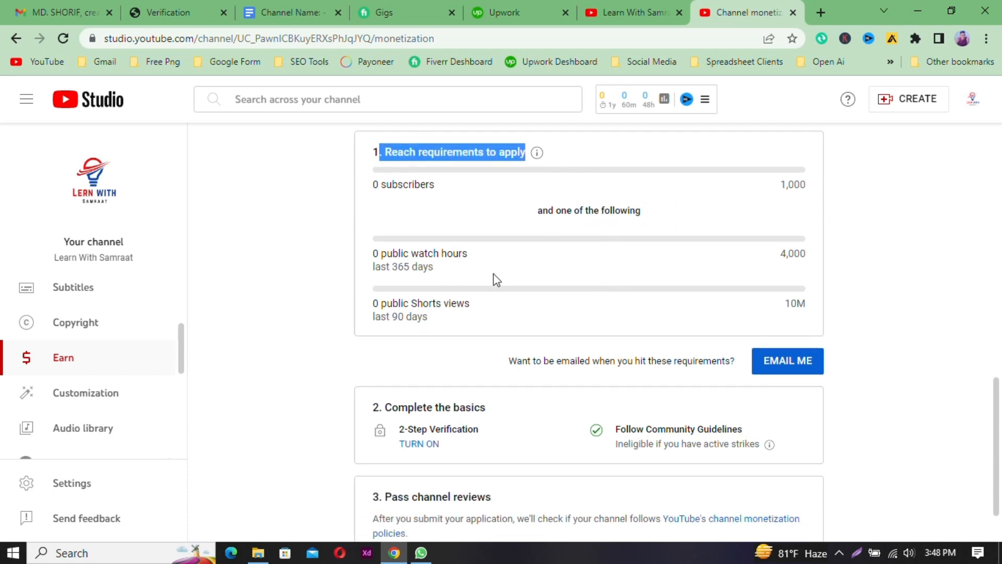
drag(440, 268, 375, 268)
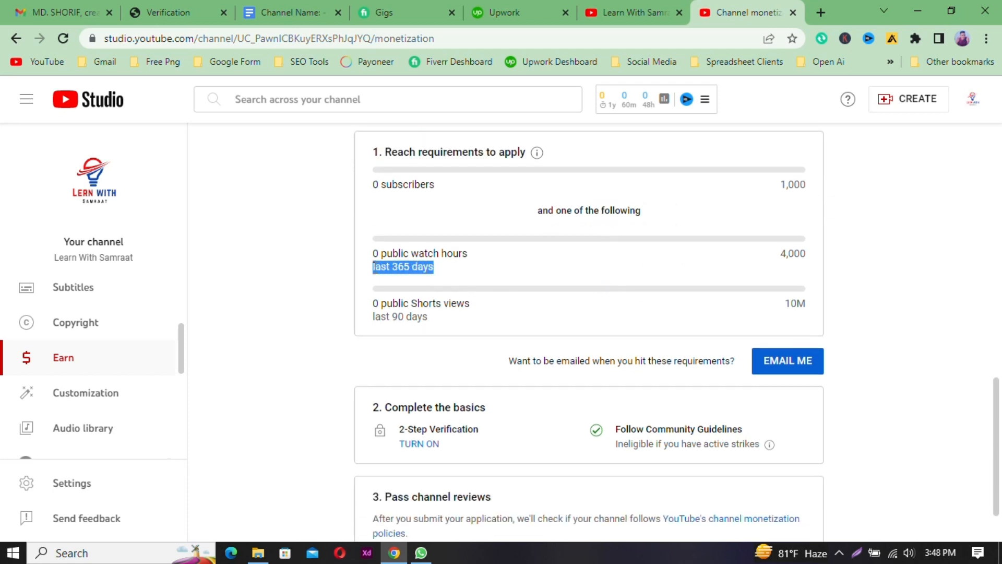
click(781, 260)
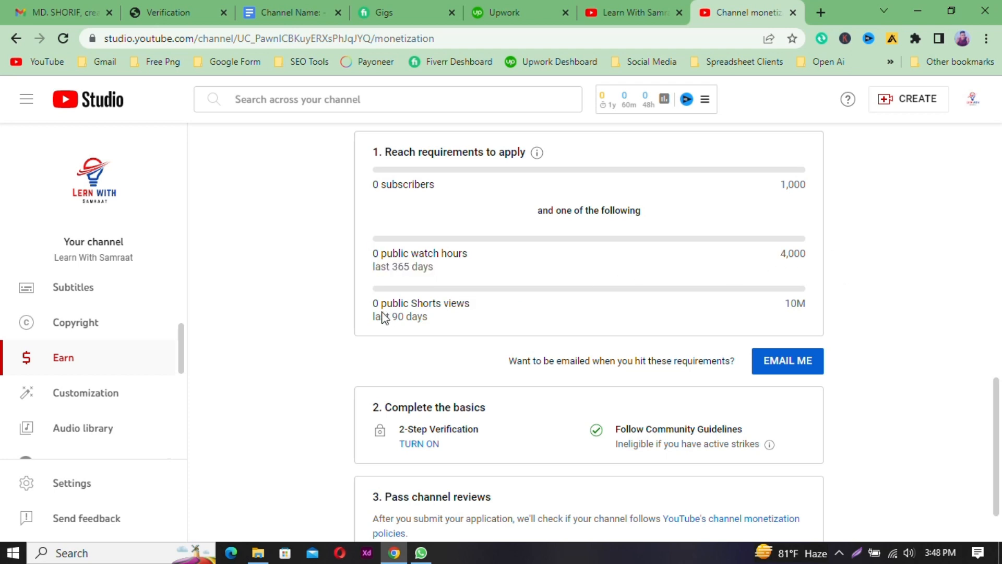
drag(428, 314, 395, 314)
click(798, 305)
scroll(652, 378, down, 1)
scroll(592, 269, up, 12)
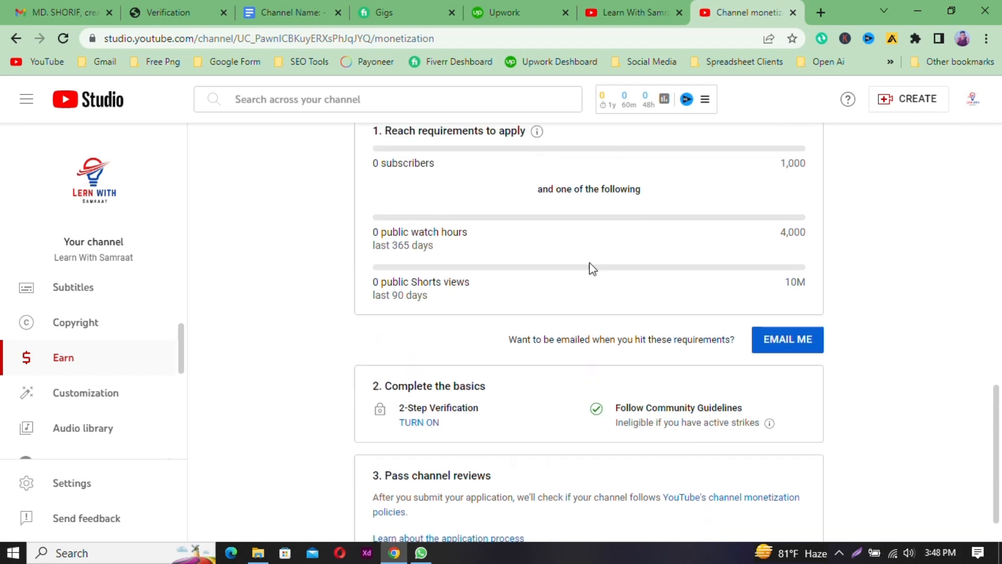